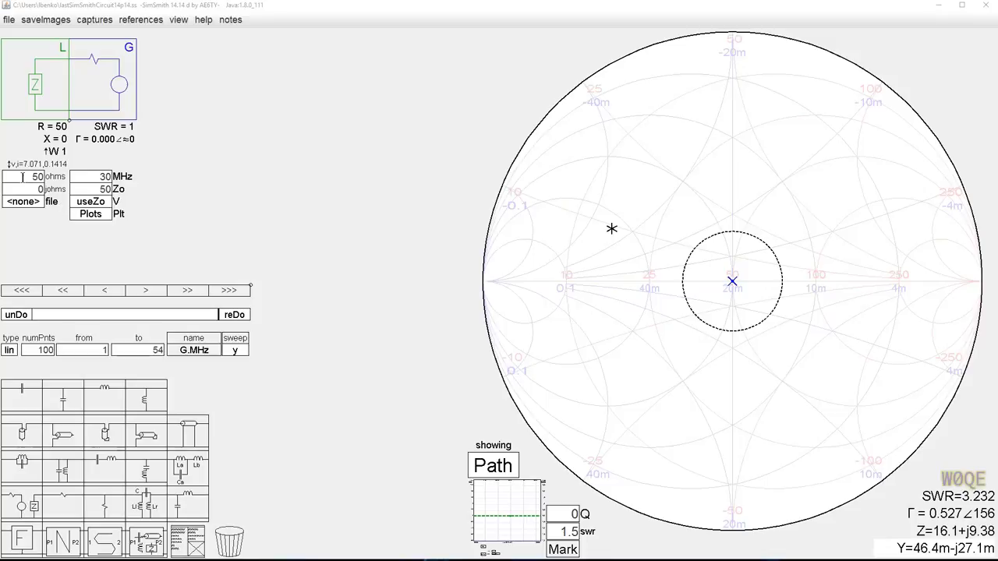
Set the load to R = 20 Ω and X = 40 Ω, giving 20 + j40 Ω.
left_click_drag(22, 177, 66, 176)
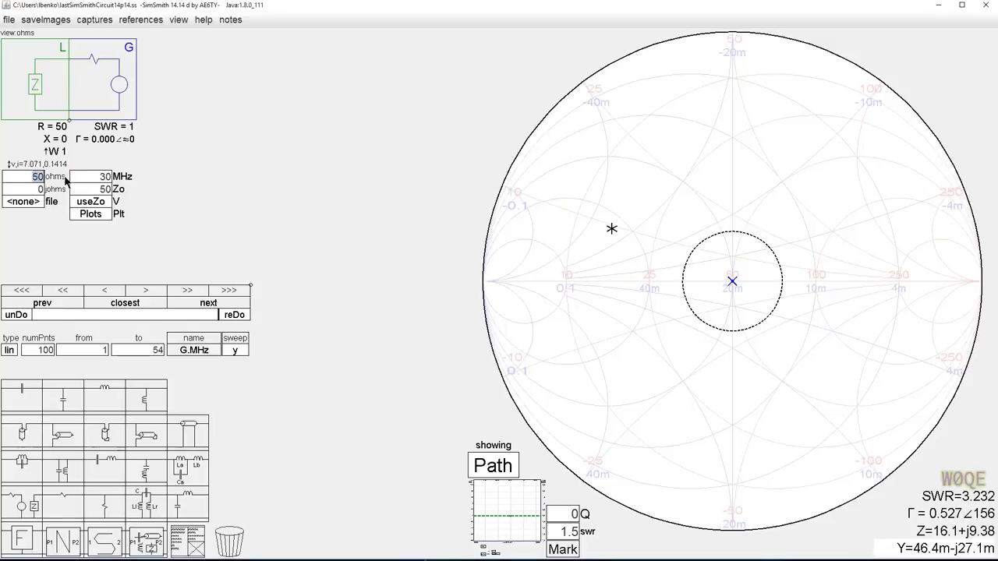
type("20")
key("Tab")
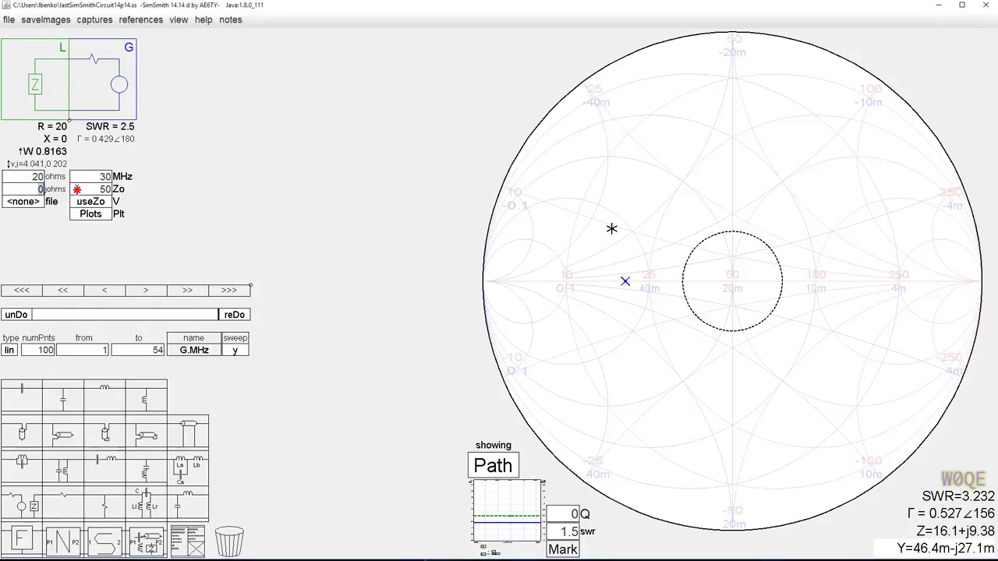
type("40")
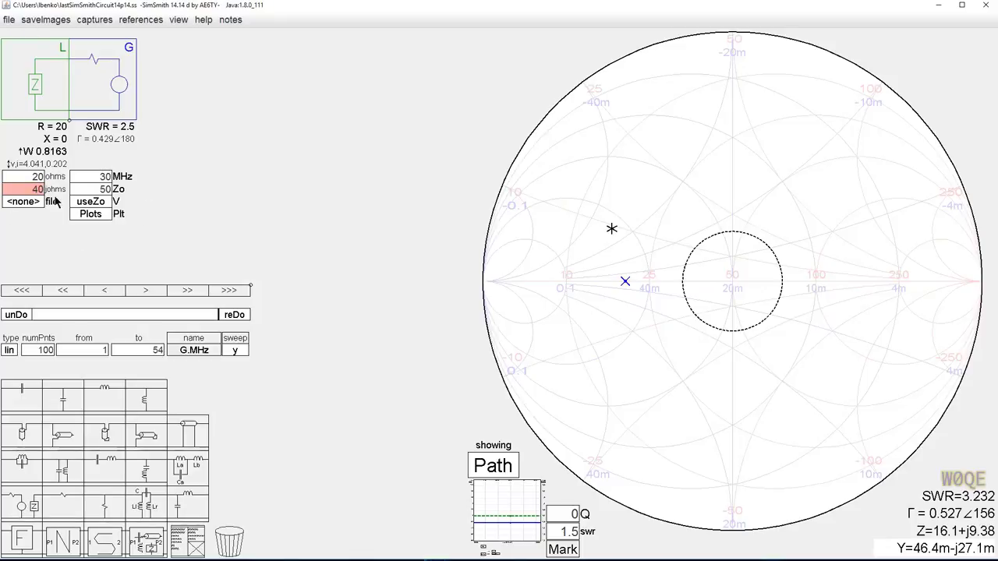
key("Return")
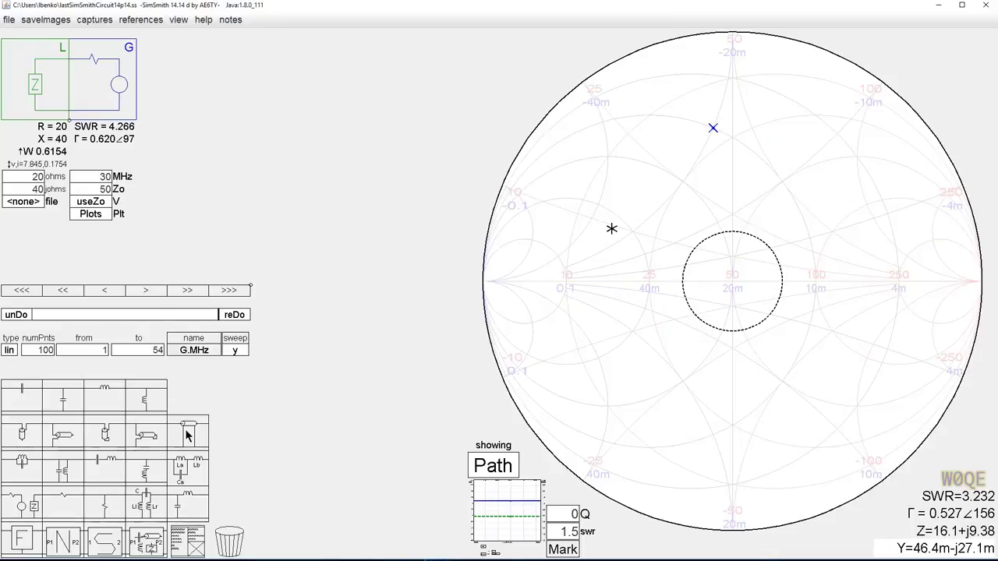
Insert transmission line T1 between load and generator, make it 100 ft, and mark the load point on the chart.
left_click_drag(190, 434, 129, 117)
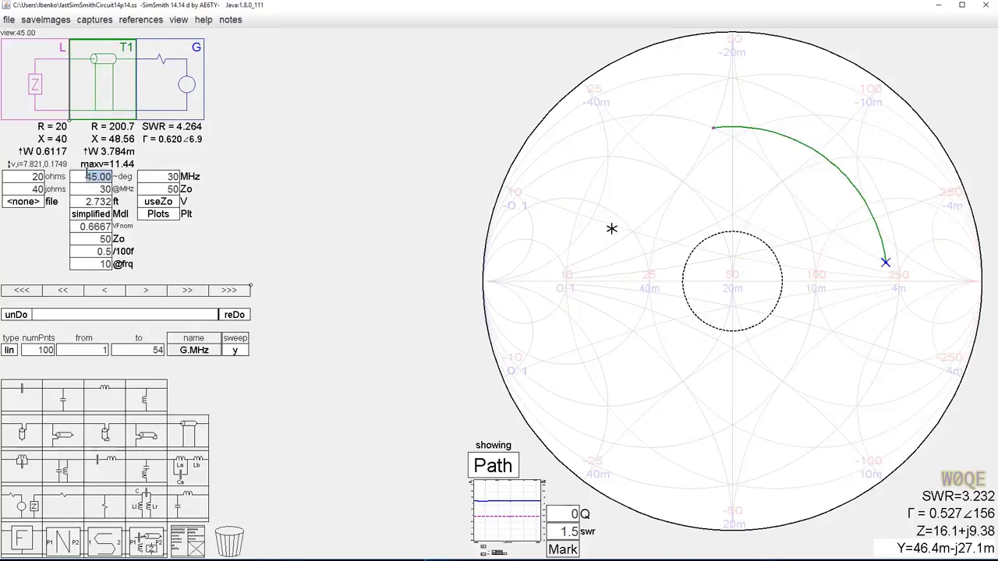
left_click(72, 202)
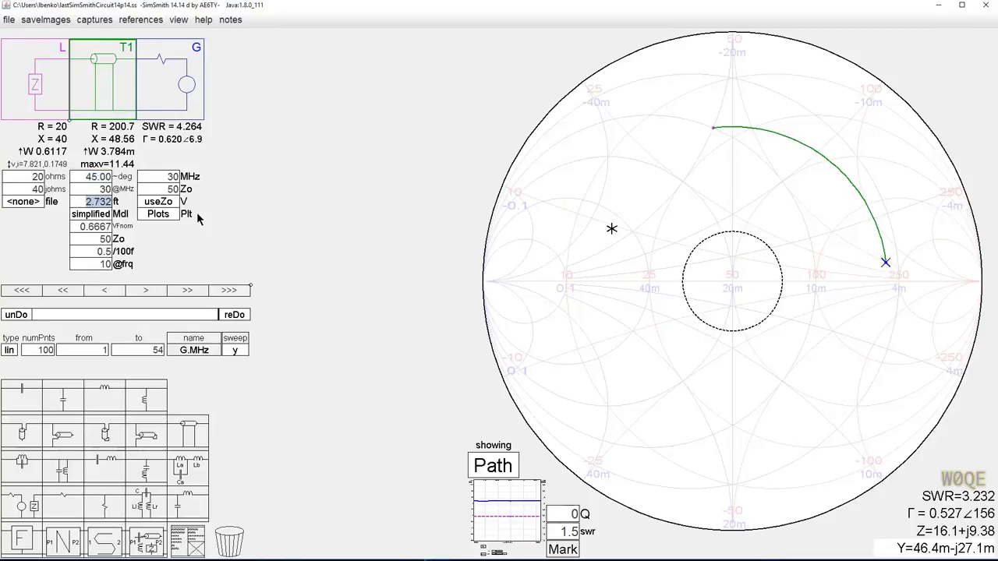
type("100")
key("Return")
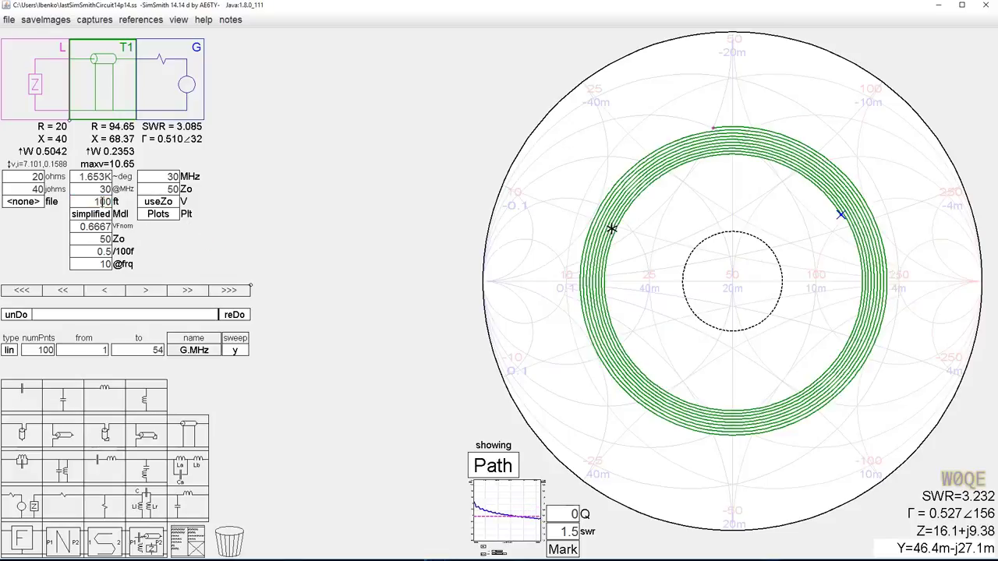
left_click(99, 201)
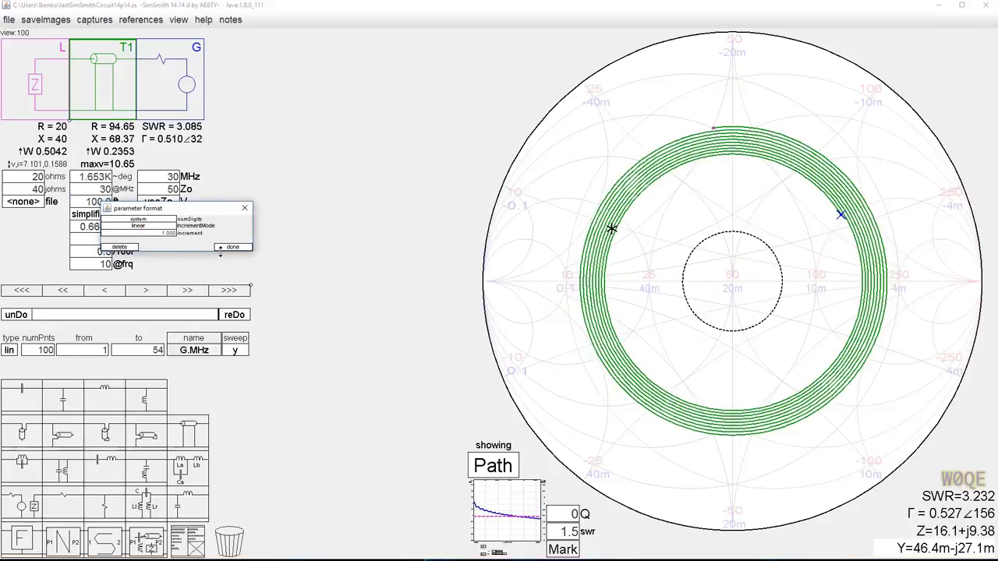
left_click(232, 248)
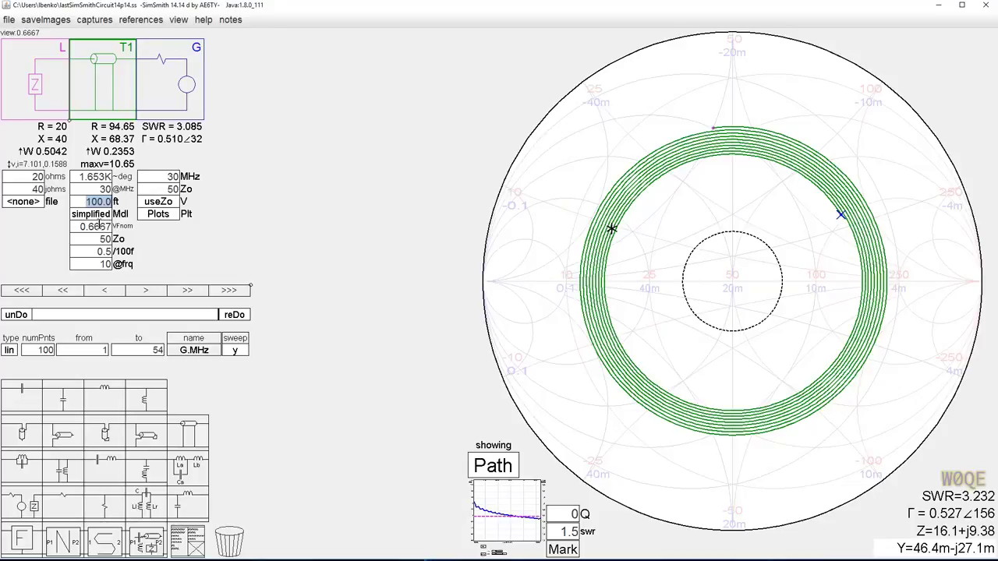
left_click(713, 128)
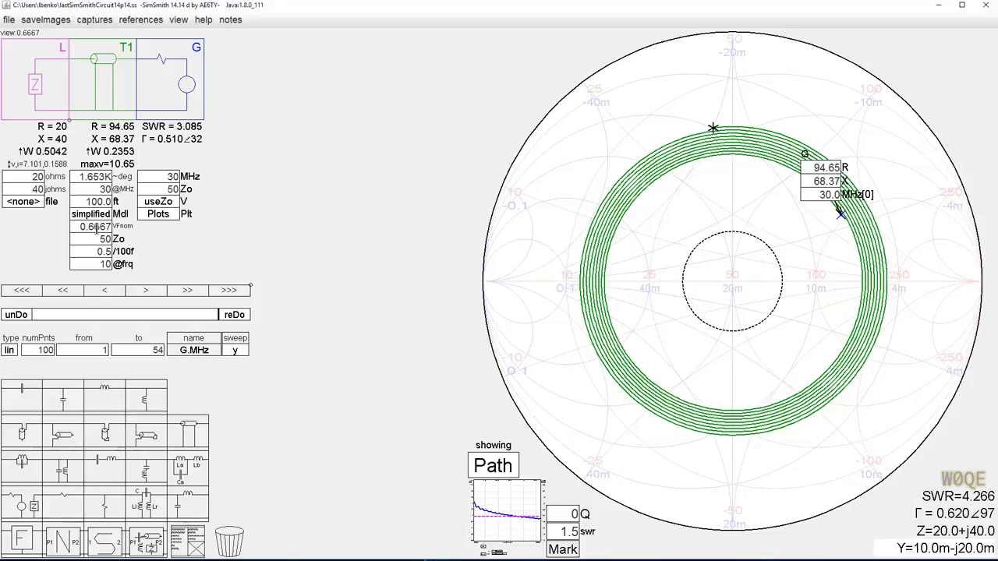
Set the velocity factor to 0.66, re-enter 100 ft, and move the reference marker higher.
double_click(97, 227)
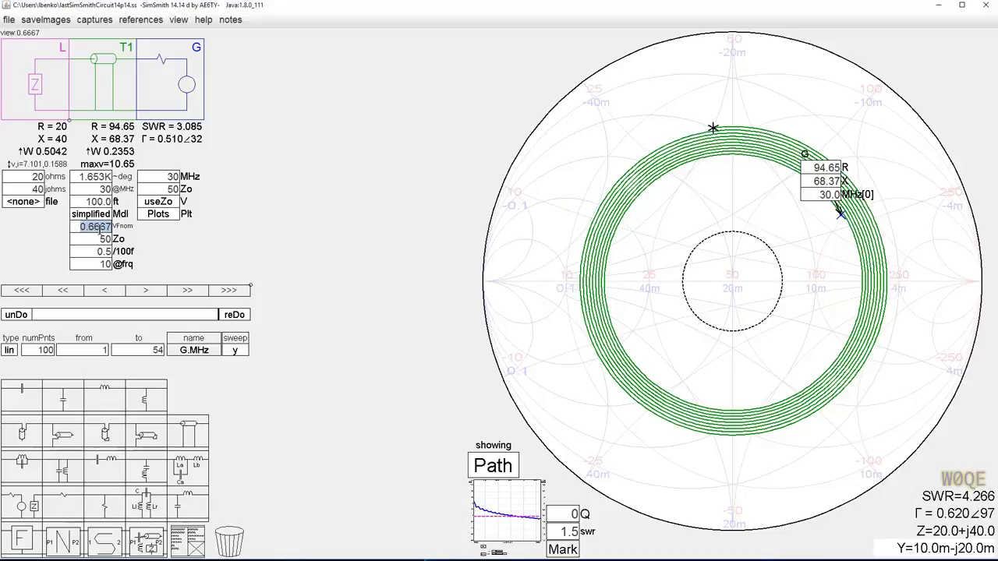
left_click_drag(99, 227, 116, 227)
key("BackSpace")
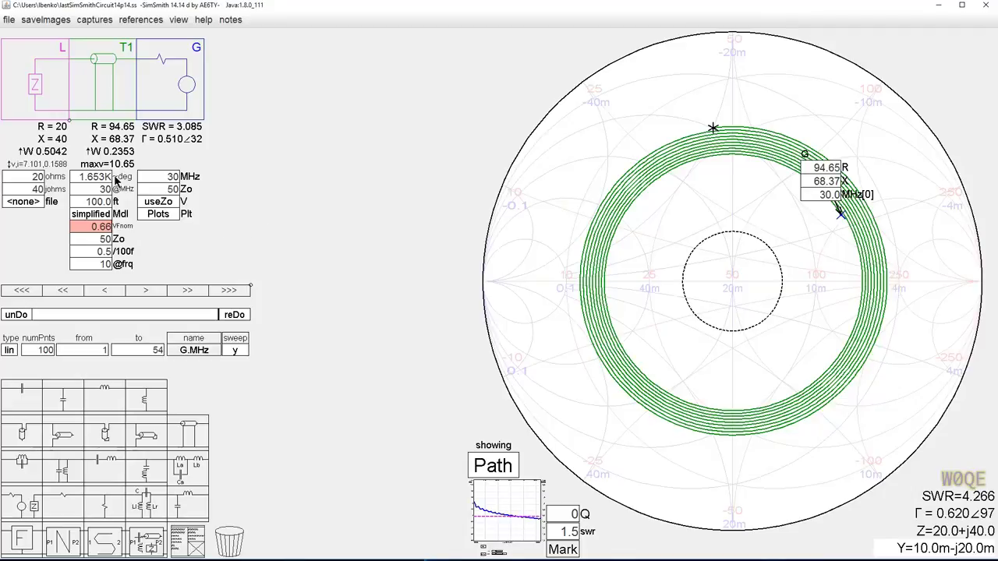
key("Return")
double_click(108, 201)
type("100")
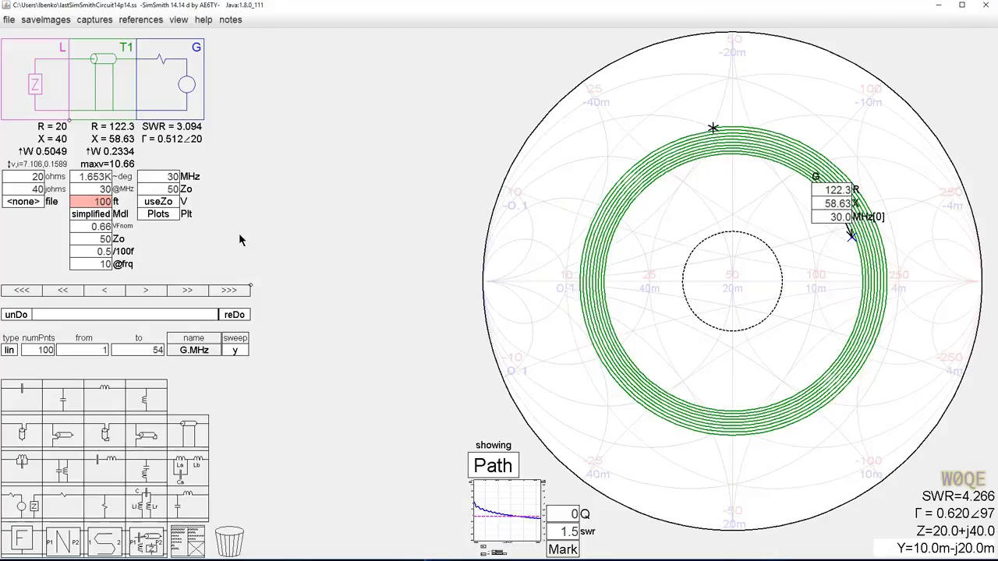
key("Return")
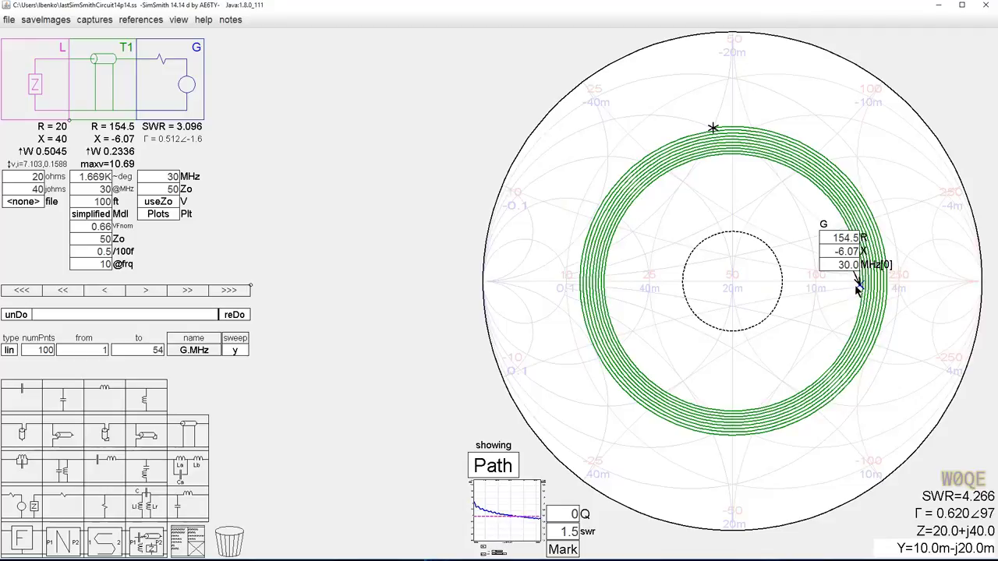
left_click(783, 84)
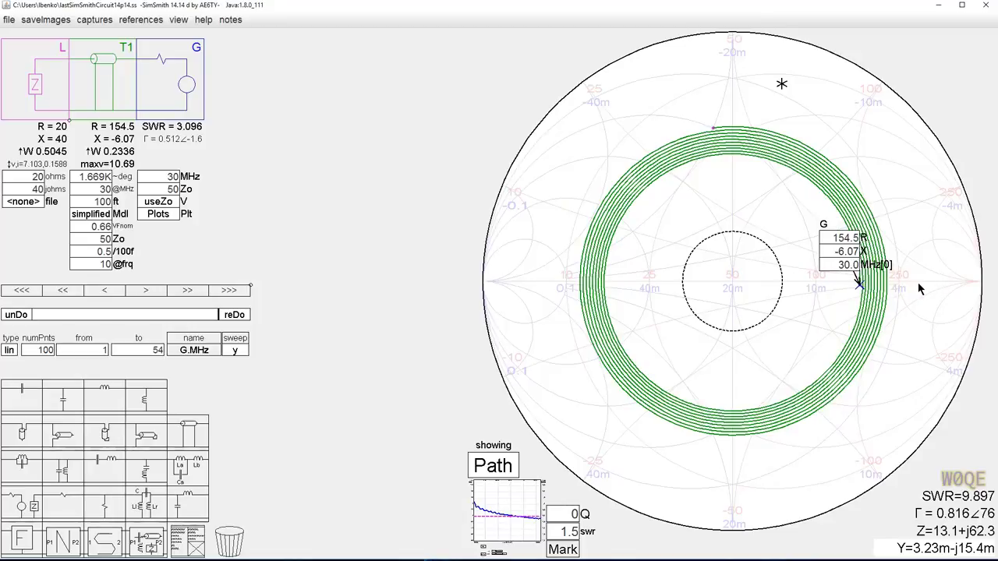
Try a velocity factor of 0.67, keeping the length at 100 ft.
left_click(95, 227)
type(".67")
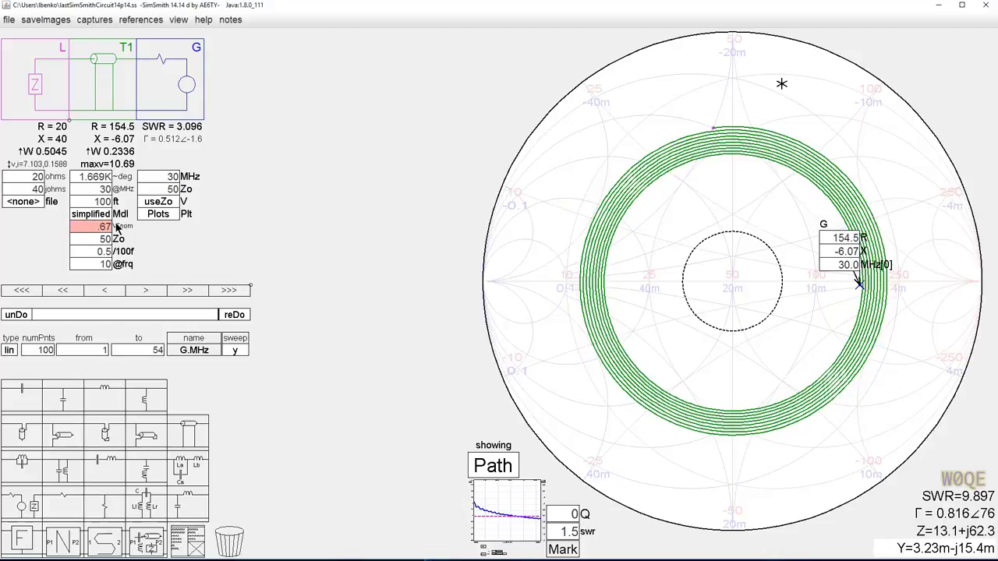
key("Return")
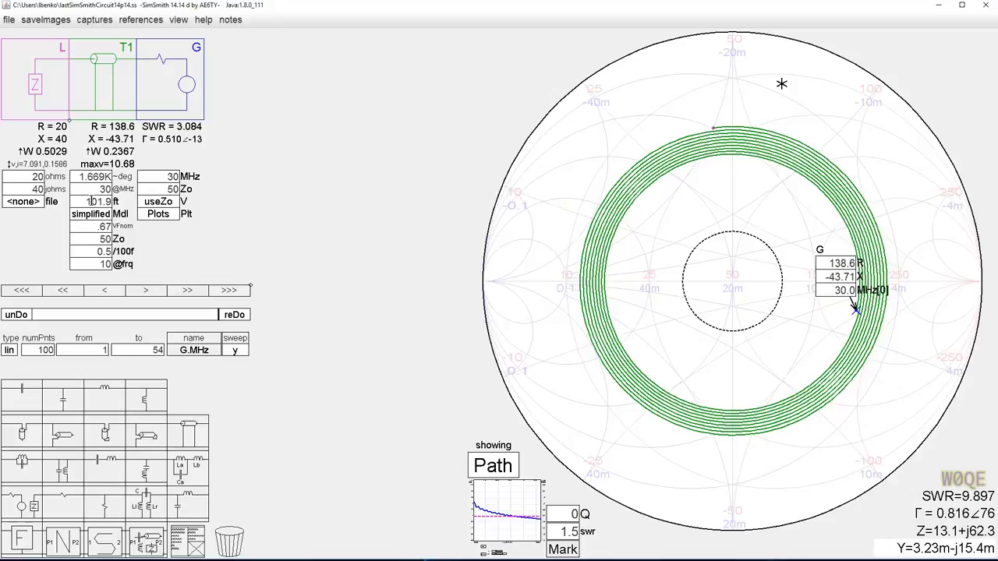
type("100")
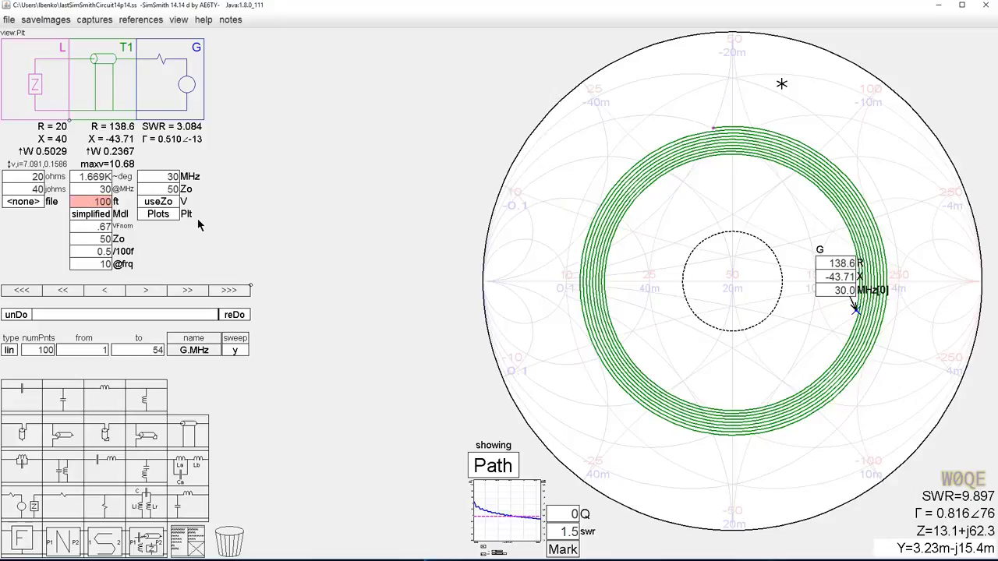
key("Return")
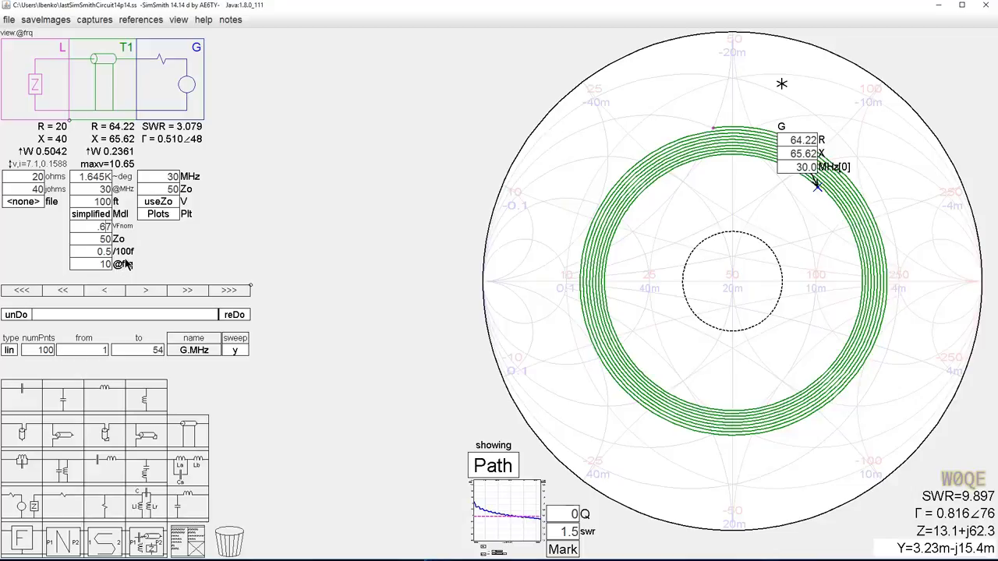
Restore the velocity factor to 0.6667 and reset the length to 100 ft.
type("666")
key("Return")
double_click(103, 202)
type("10")
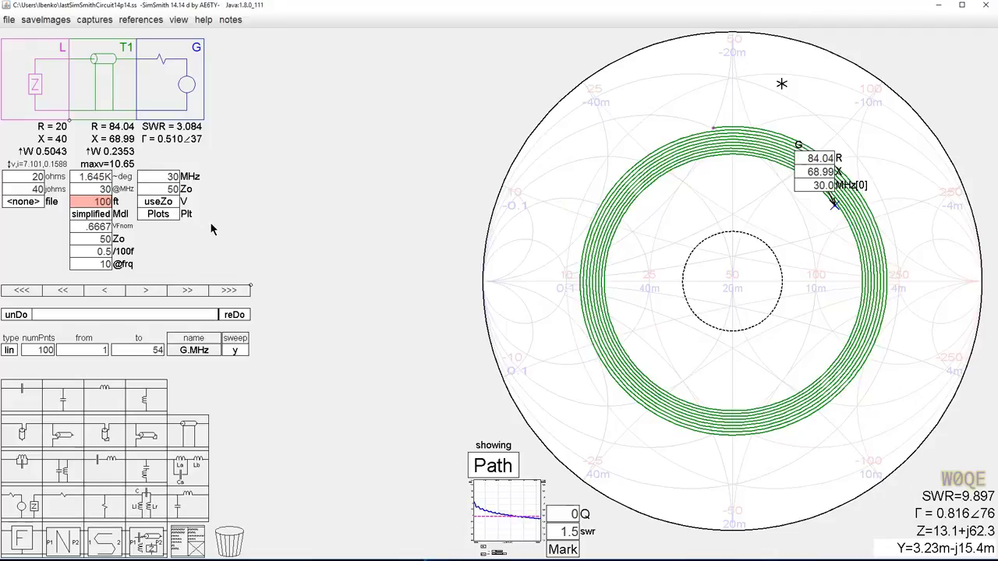
type("0")
key("Return")
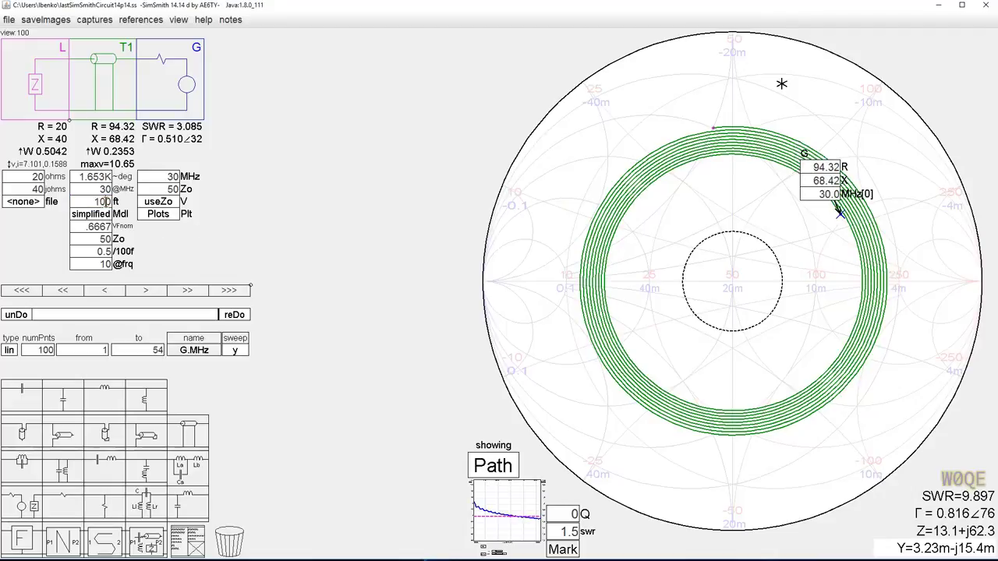
Step the line length between 99 and 101 ft to watch the impedance move.
scroll(107, 201, "up", 3)
scroll(107, 201, "down", 3)
scroll(107, 201, "up", 3)
scroll(107, 201, "down", 6)
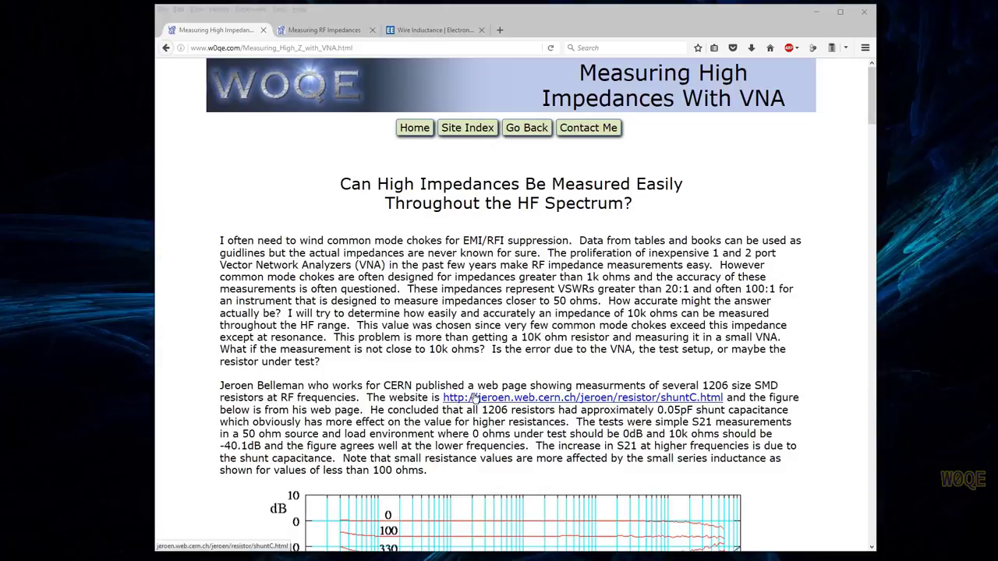
Scroll the W0QE page down to the Fig. 2 S21 curves for 1206 SMD resistors.
left_click(539, 368)
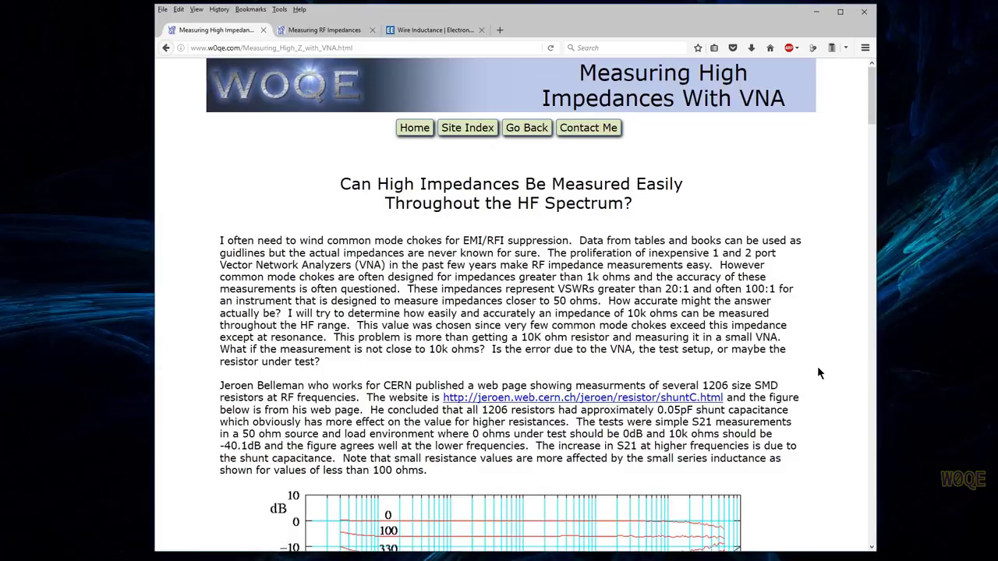
scroll(415, 293, "down", 3)
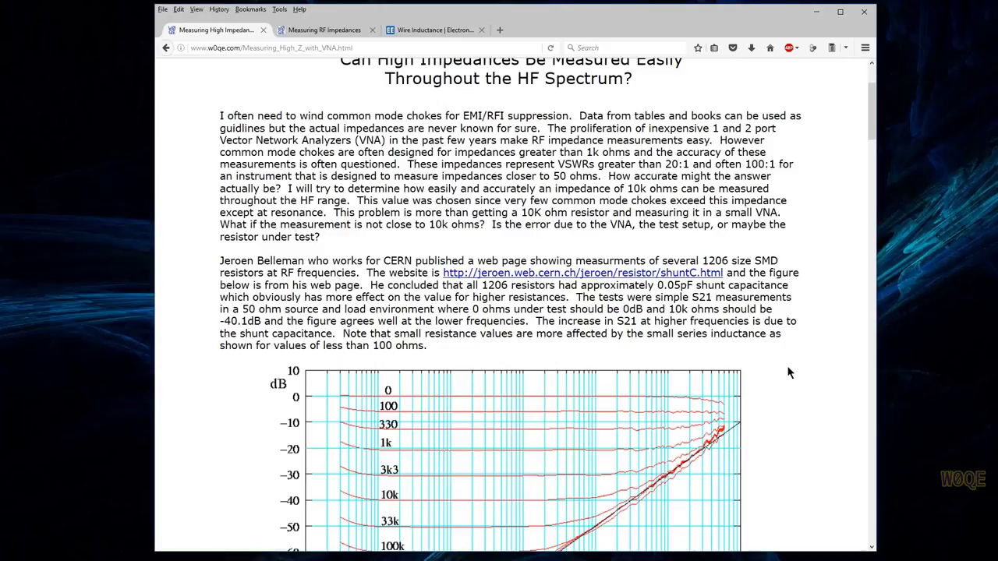
scroll(788, 372, "down", 3)
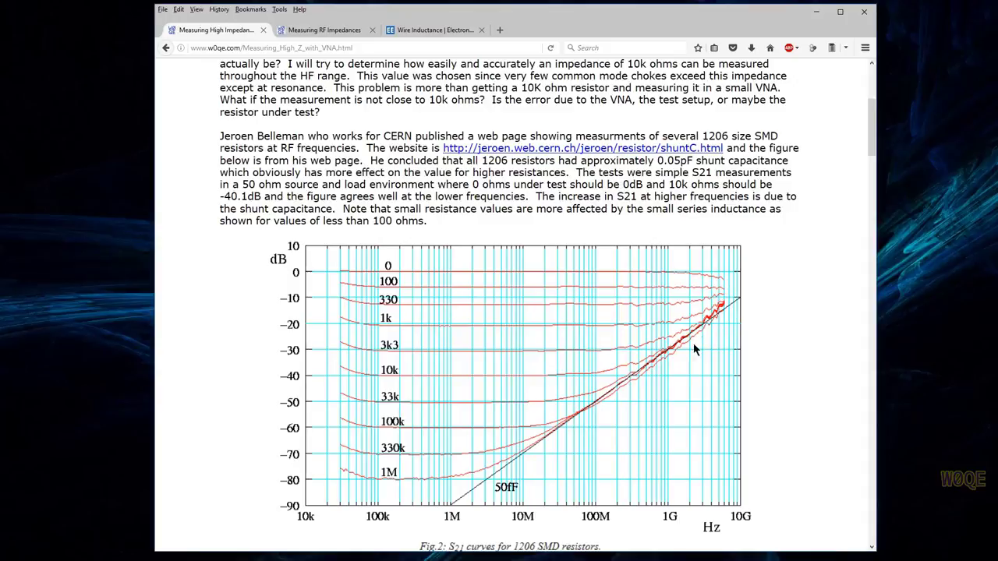
Read down the high-impedance measurement article to its Conclusion section.
scroll(474, 429, "down", 5)
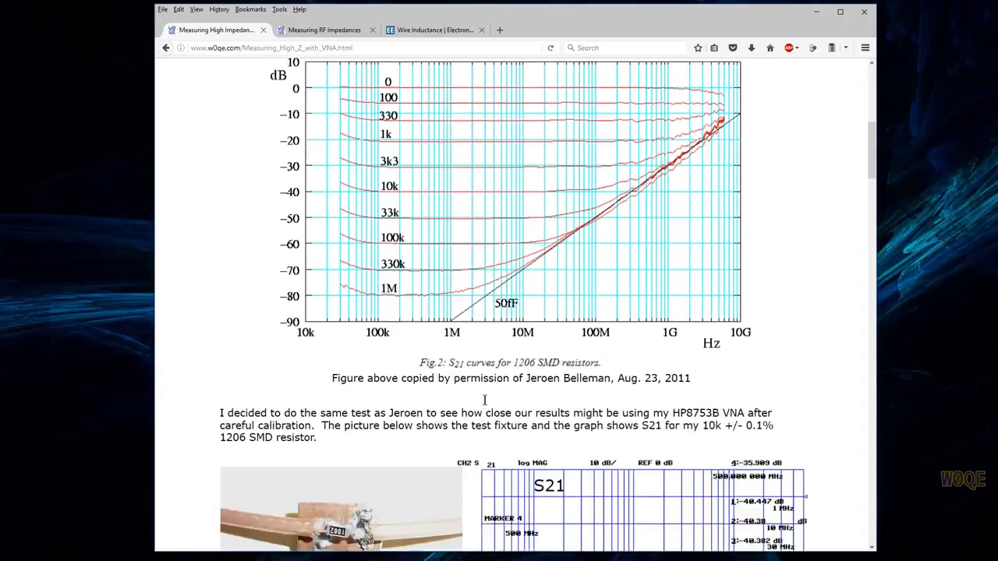
scroll(473, 383, "down", 3)
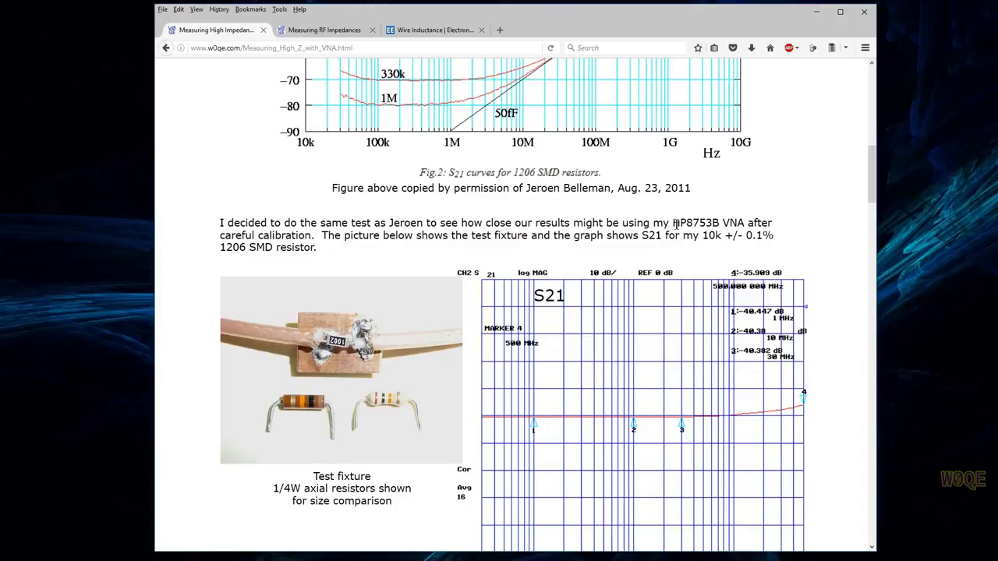
scroll(408, 261, "down", 5)
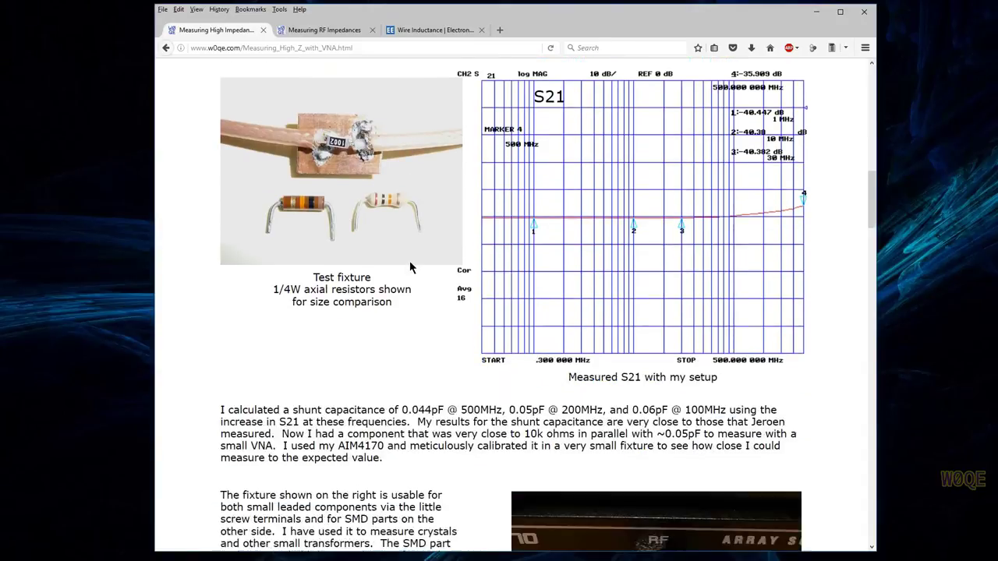
scroll(414, 295, "down", 3)
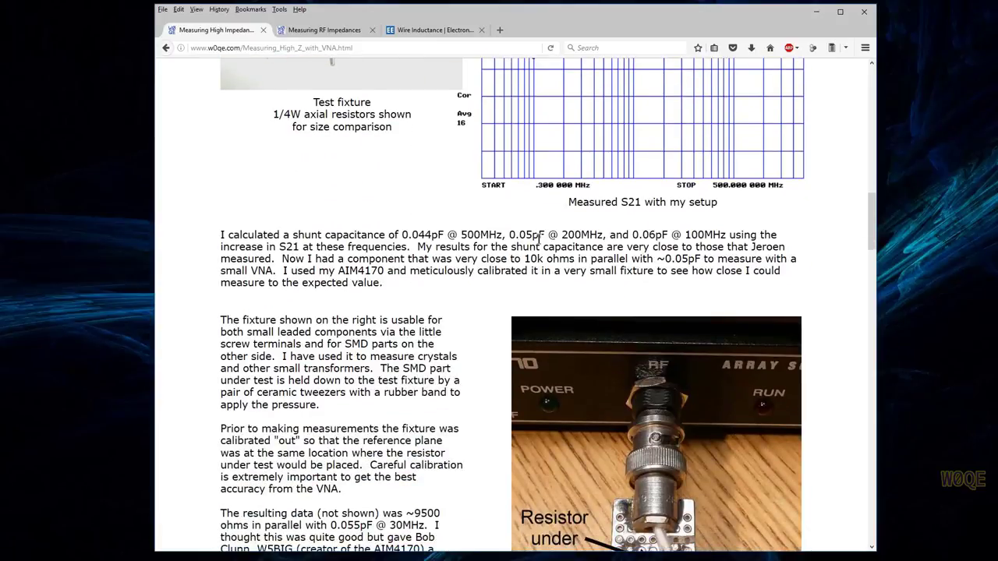
scroll(465, 396, "down", 3)
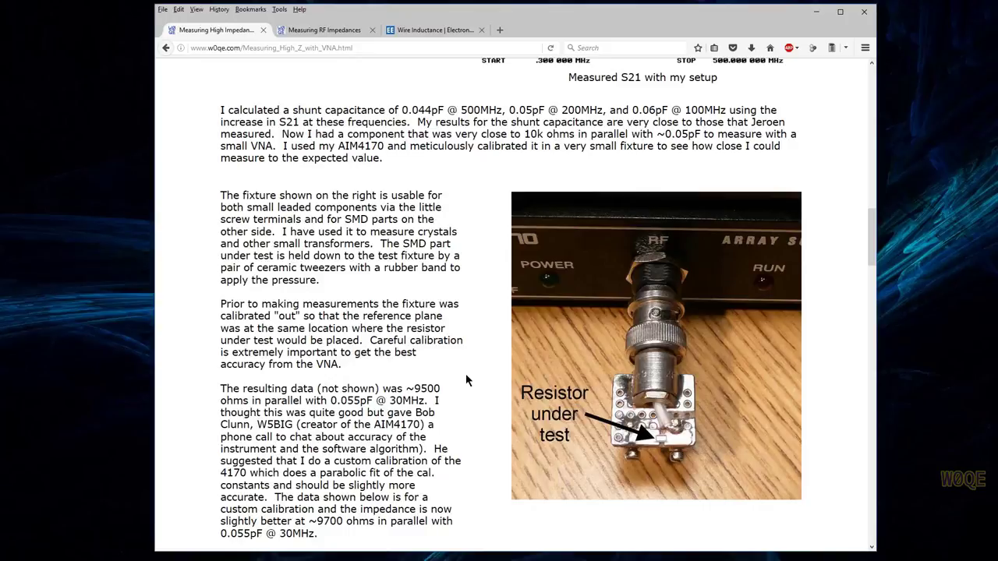
scroll(465, 380, "down", 10)
scroll(487, 296, "down", 11)
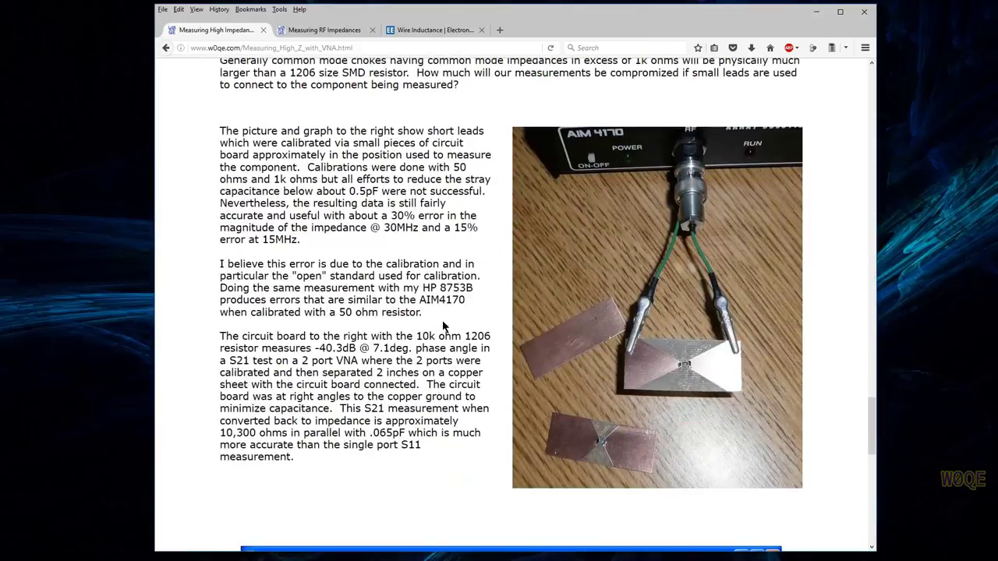
scroll(446, 328, "down", 10)
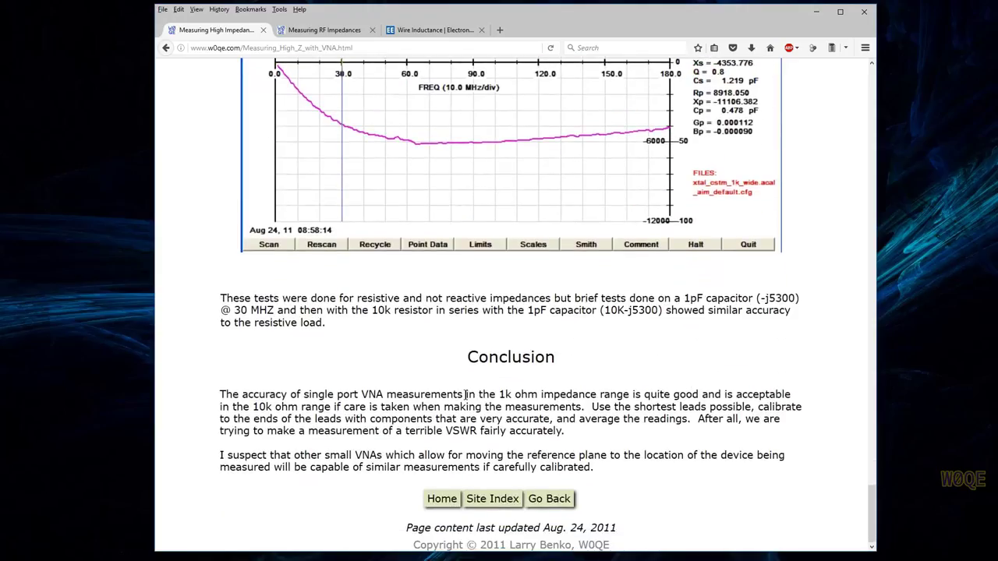
Return to the article's title at the top of the page.
scroll(422, 332, "up", 3)
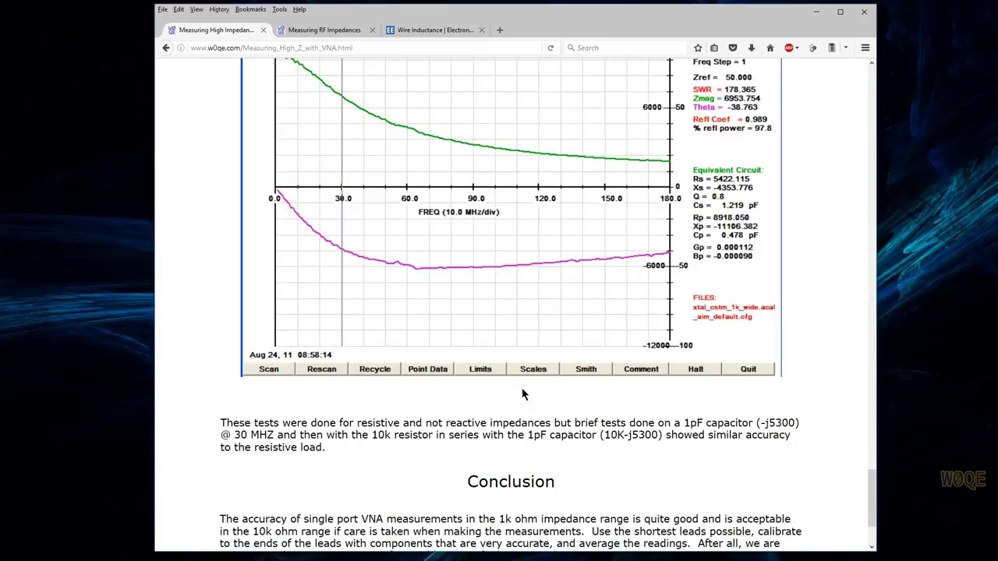
scroll(461, 339, "up", 15)
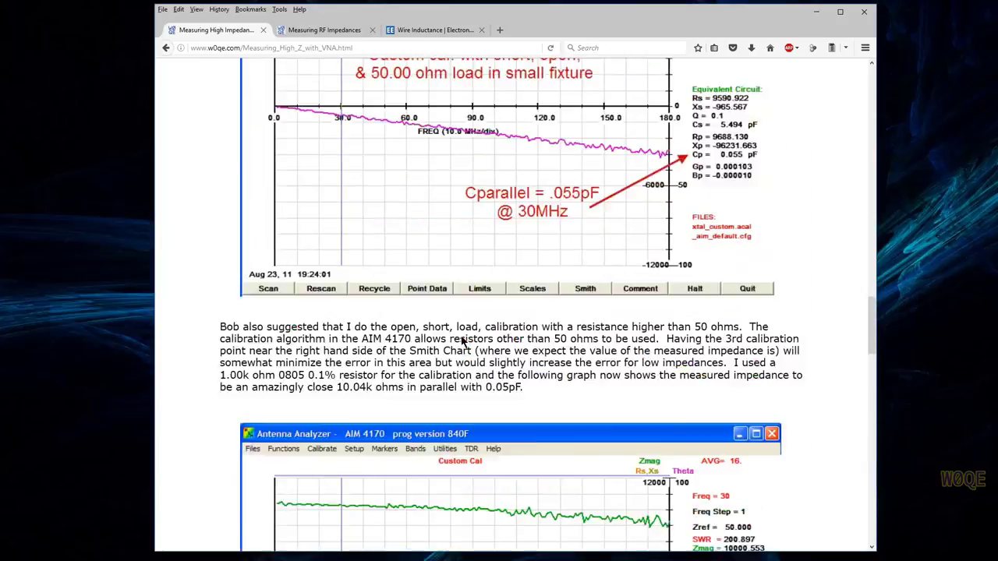
scroll(463, 341, "up", 15)
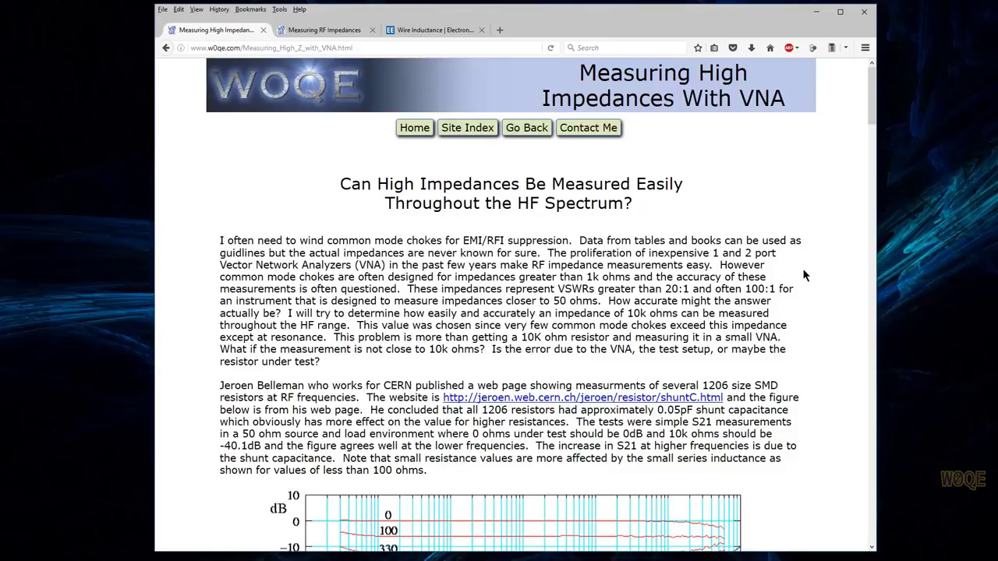
Open the Measuring RF Impedances tab and bring the 10k resistor fixture's S21 graph into view.
left_click(321, 32)
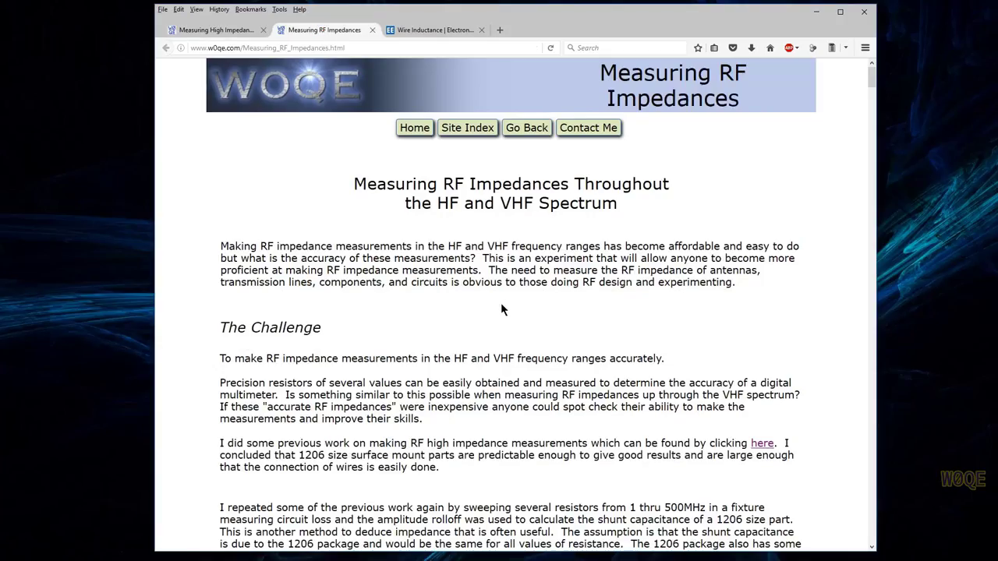
scroll(502, 309, "down", 5)
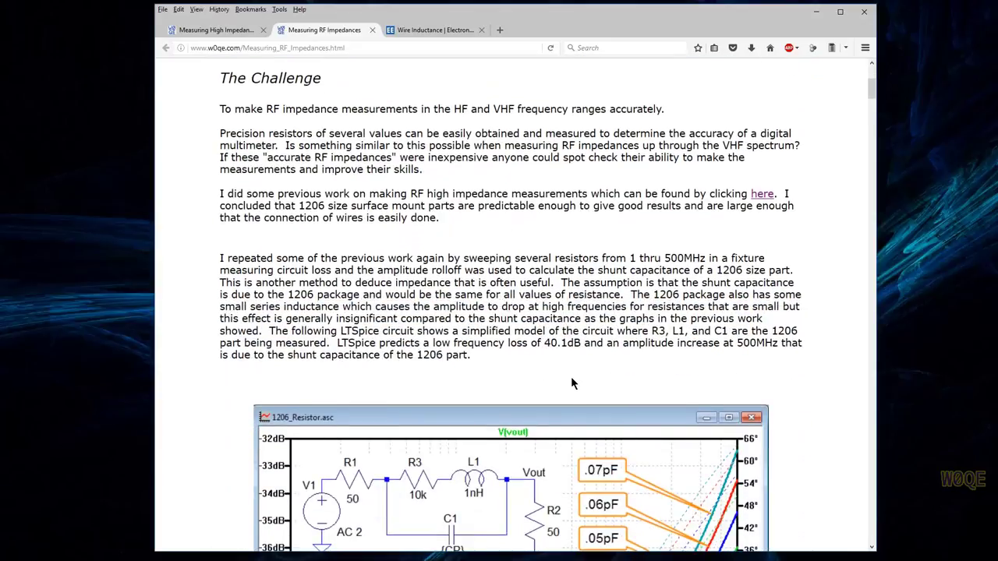
scroll(574, 382, "down", 5)
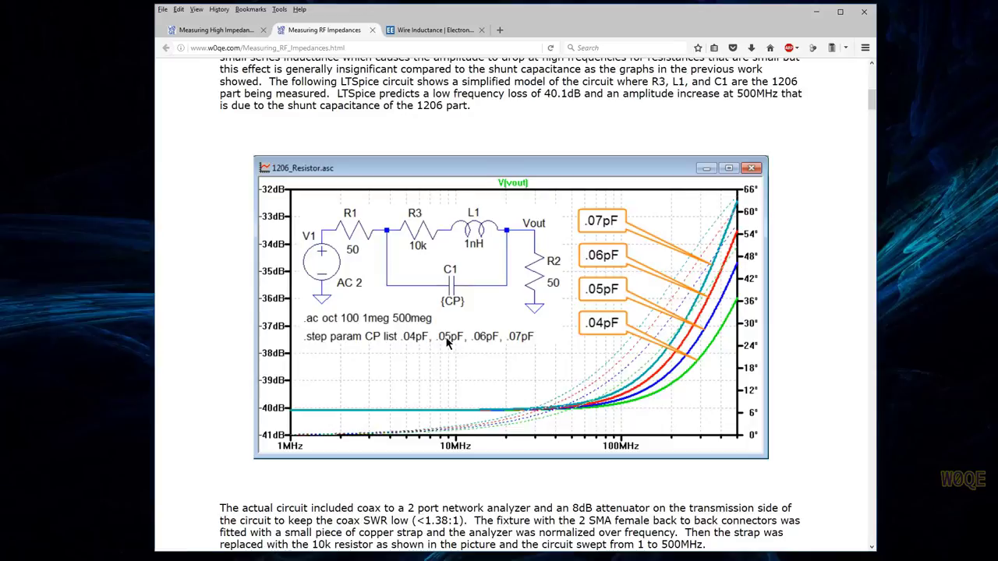
scroll(497, 328, "down", 3)
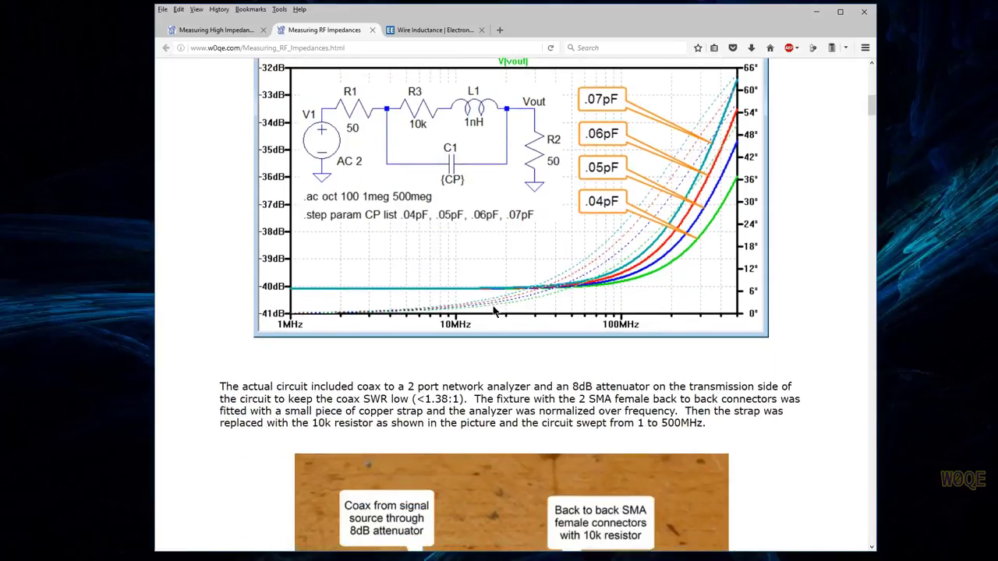
scroll(492, 310, "down", 6)
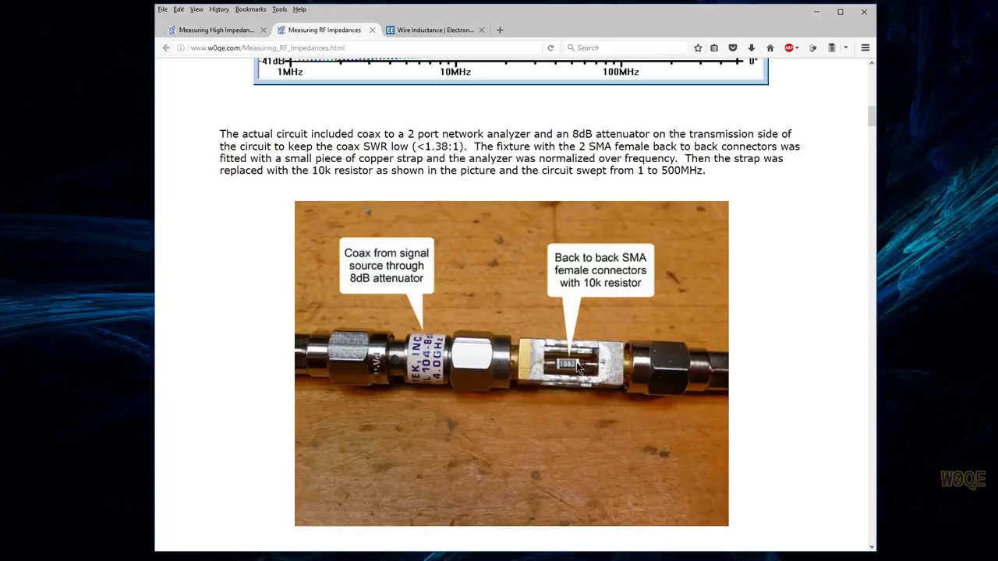
scroll(542, 374, "down", 12)
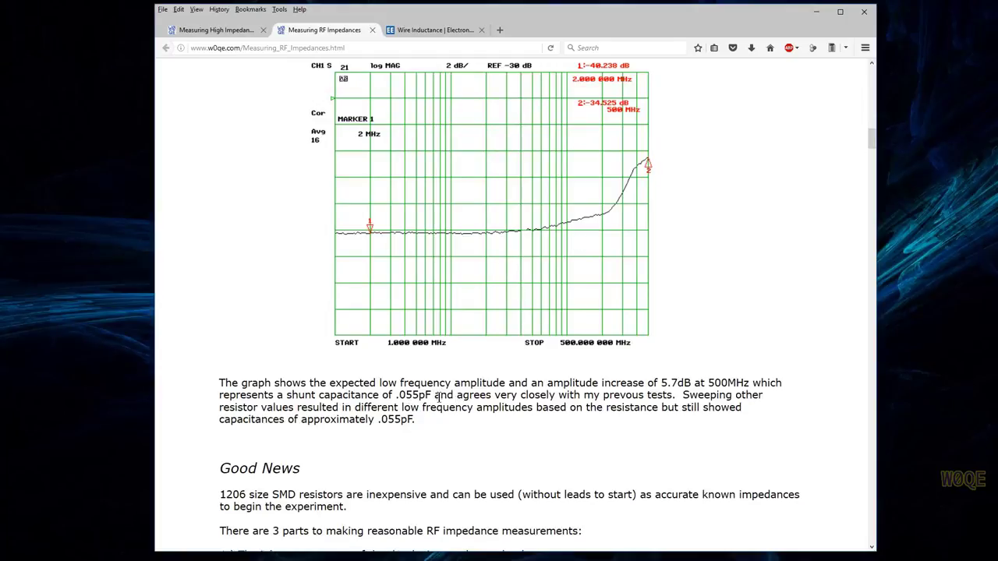
scroll(441, 402, "up", 2)
scroll(440, 403, "up", 5)
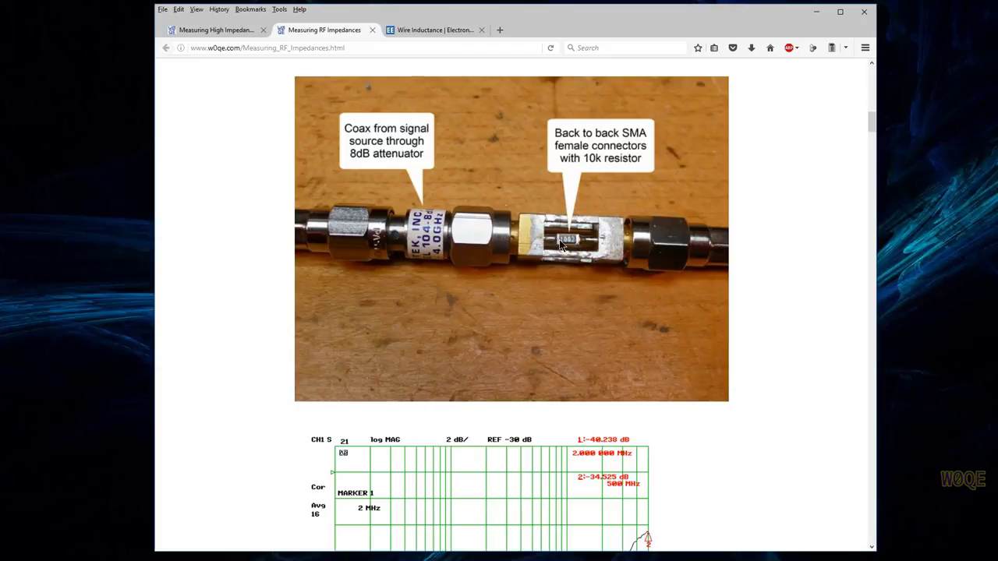
scroll(548, 425, "down", 8)
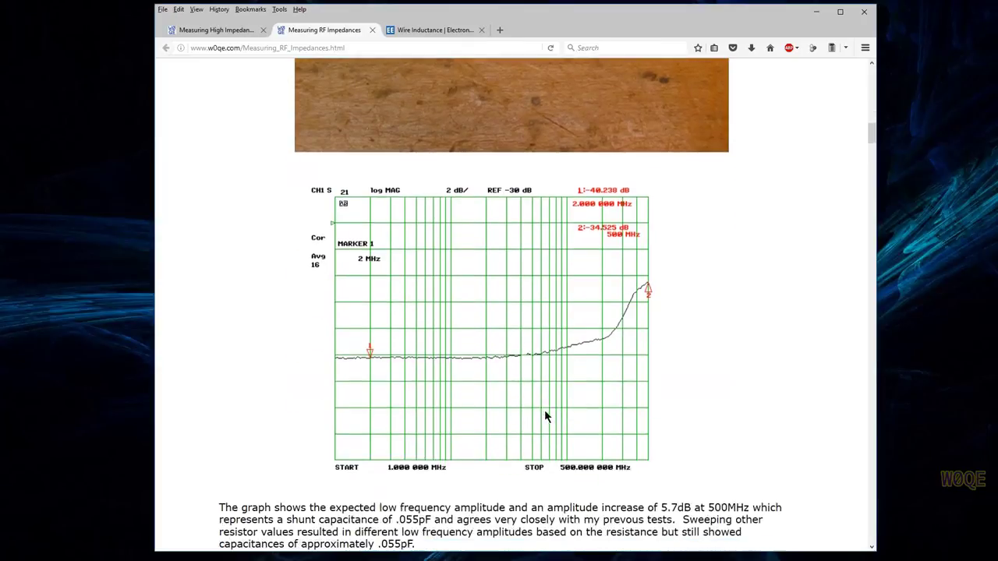
scroll(546, 397, "down", 8)
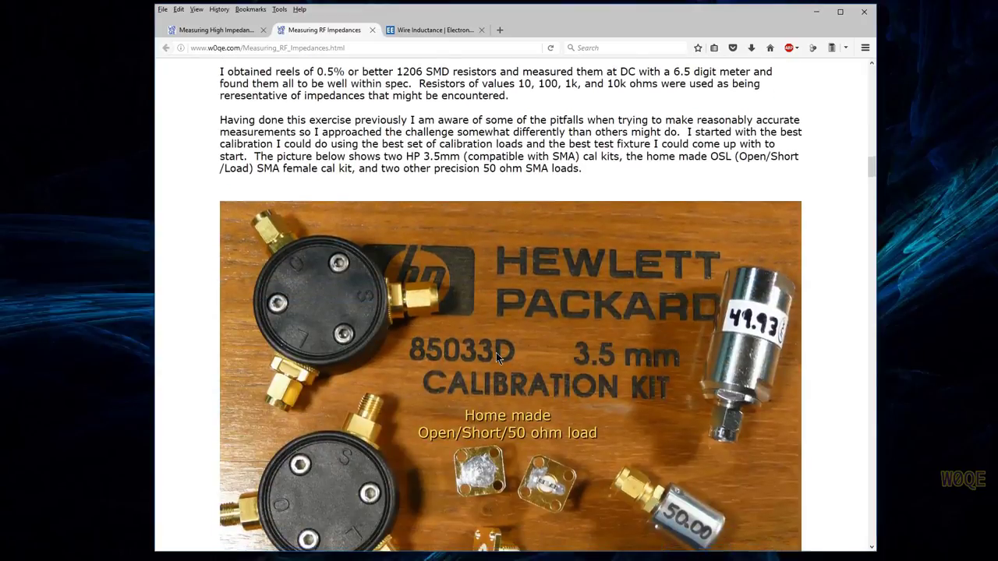
Scroll the Measuring RF Impedances page to the AIM4170 capture under Leaded Test Results.
scroll(523, 349, "down", 5)
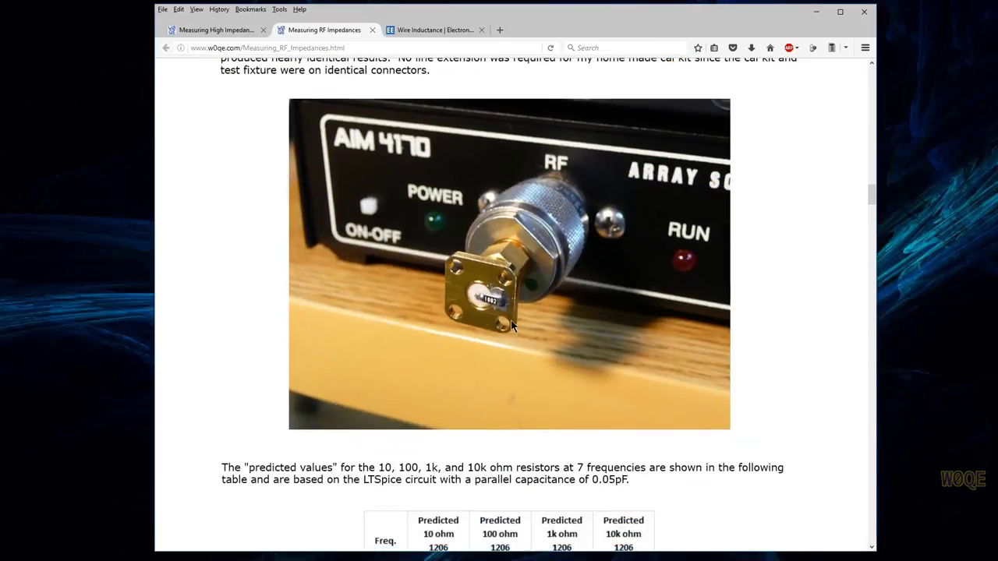
scroll(499, 318, "down", 5)
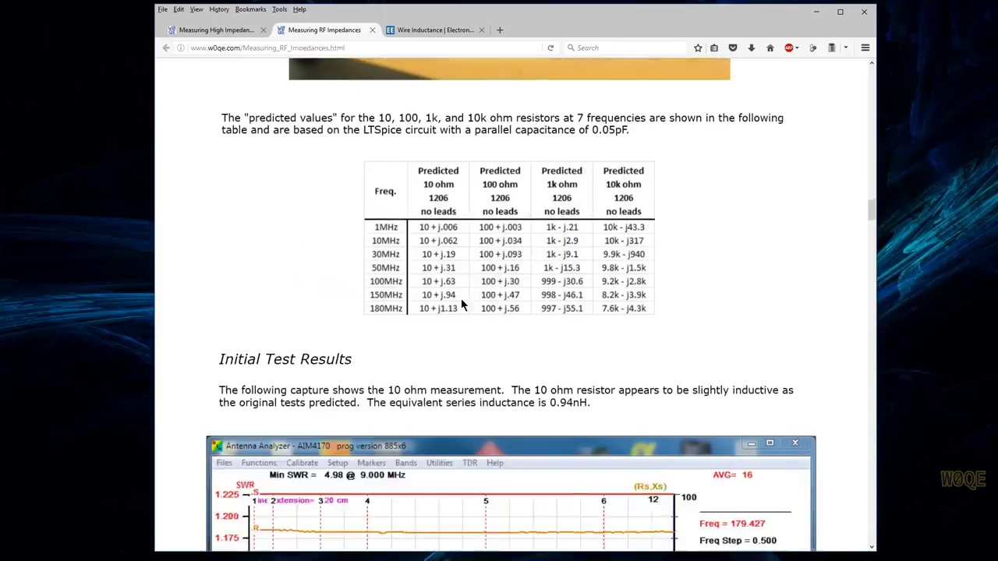
scroll(423, 425, "down", 15)
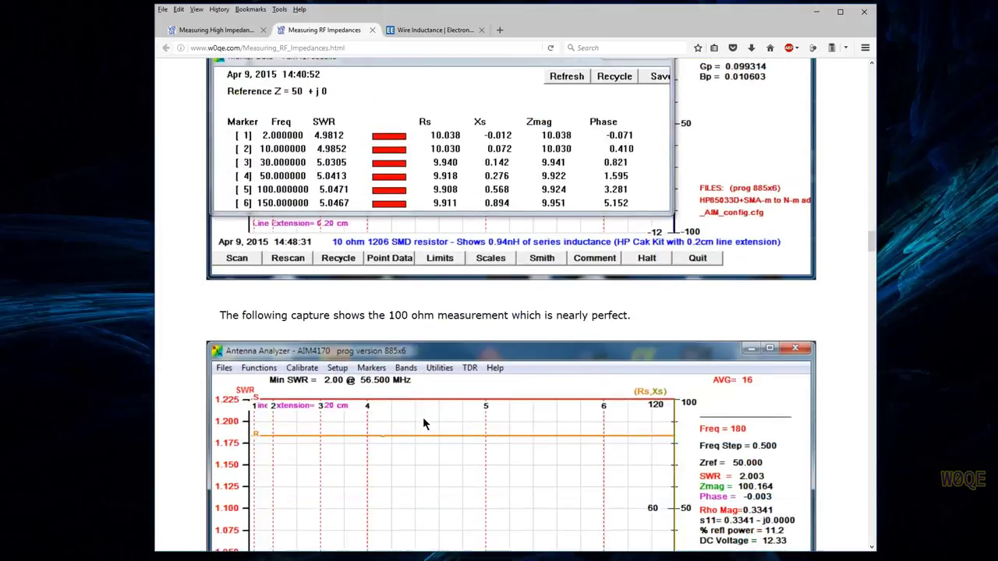
scroll(423, 425, "down", 15)
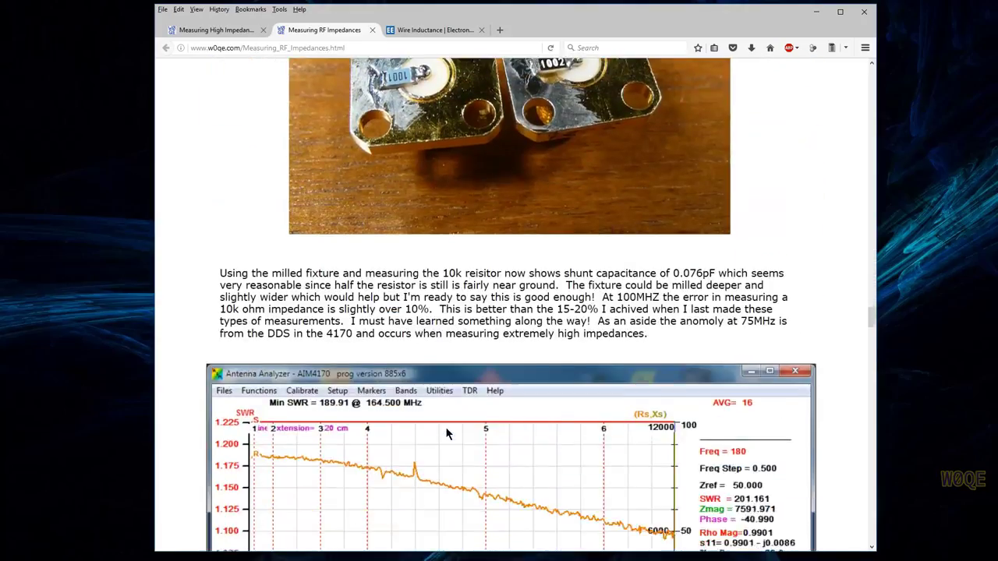
scroll(446, 434, "down", 1)
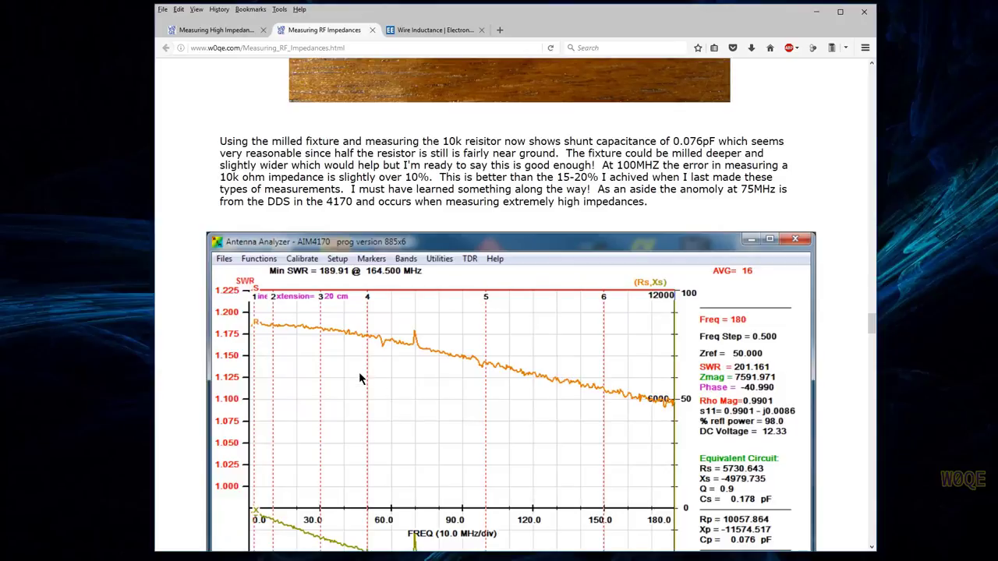
scroll(362, 375, "down", 5)
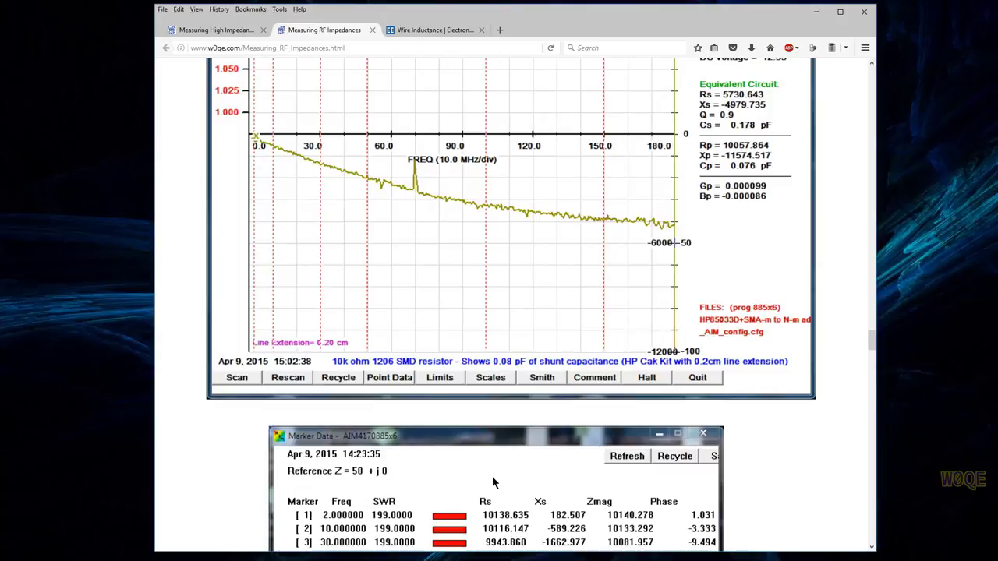
scroll(493, 469, "down", 10)
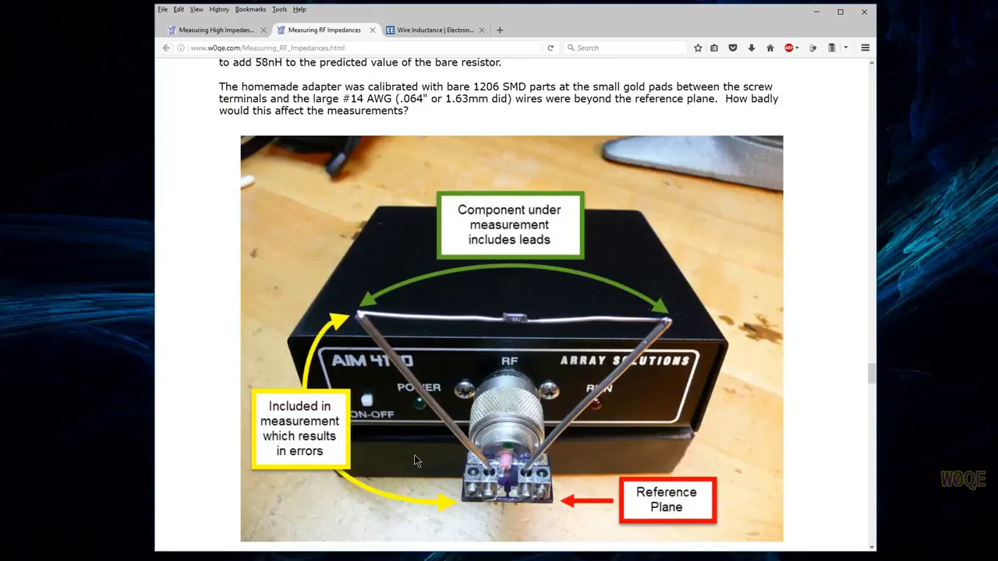
scroll(496, 420, "down", 5)
scroll(768, 413, "down", 9)
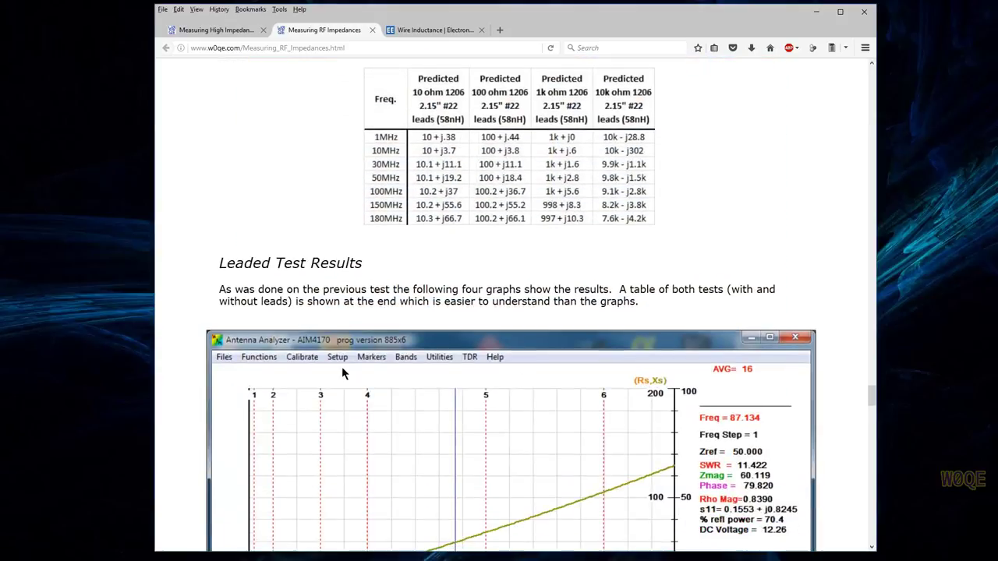
scroll(533, 421, "down", 1)
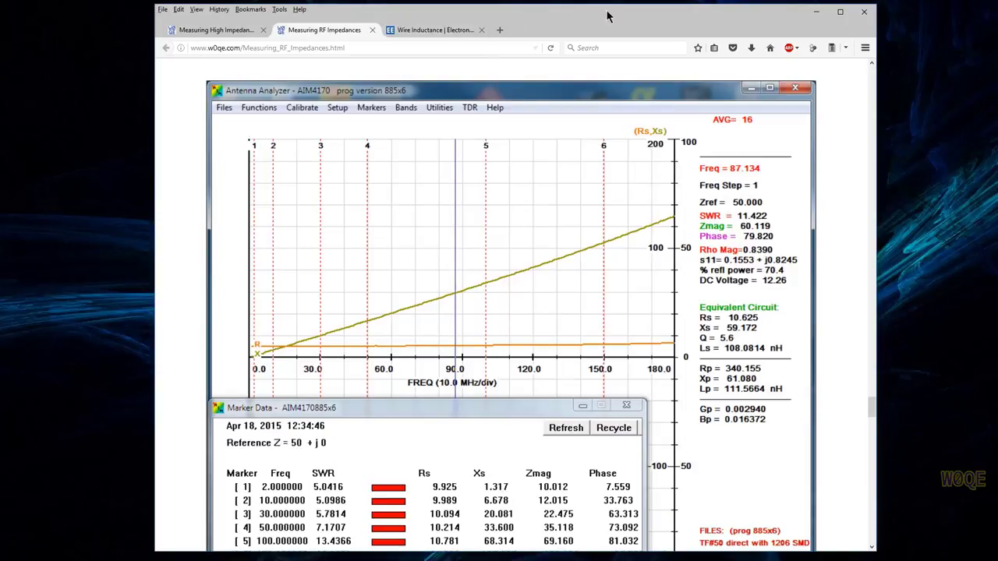
Switch to the 'Wire Inductance' EEWeb calculator tab.
left_click(421, 31)
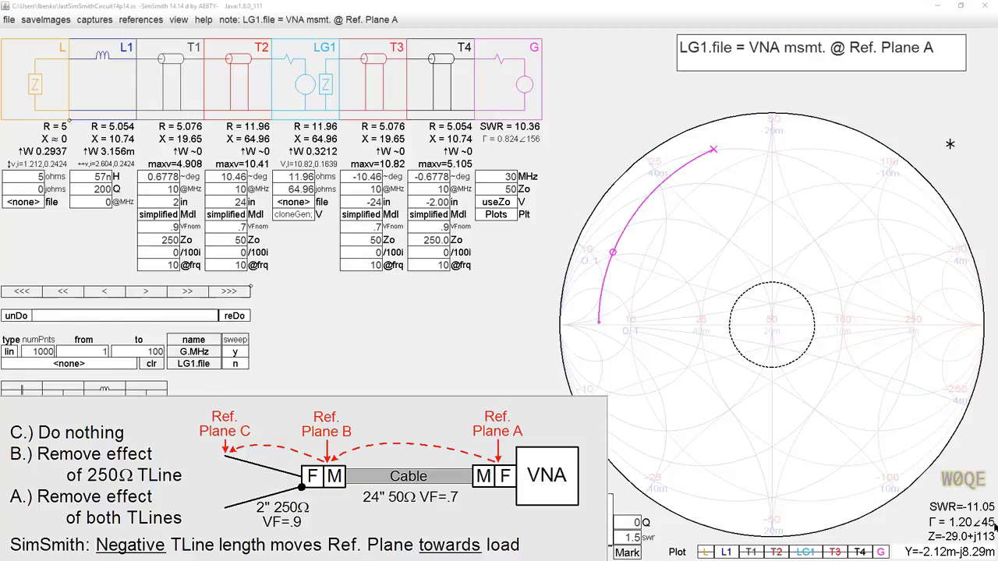
Plot the L1 trajectory instead of the generator, toggling the L1 trace off and on.
left_click(880, 552)
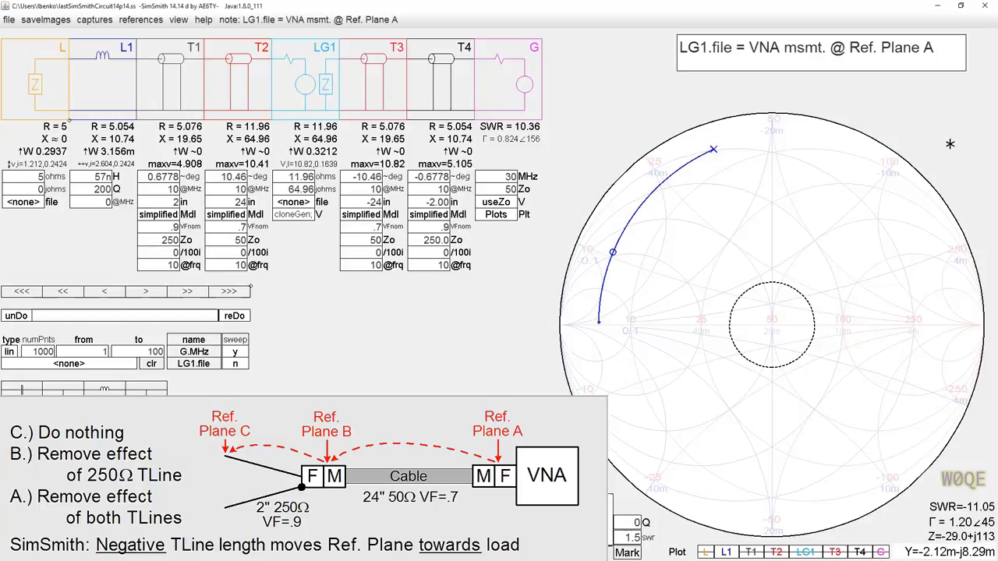
left_click(733, 552)
left_click(732, 552)
Show the T2 trajectory with L1 hidden, briefly adding and then removing T1.
left_click(778, 552)
left_click(727, 552)
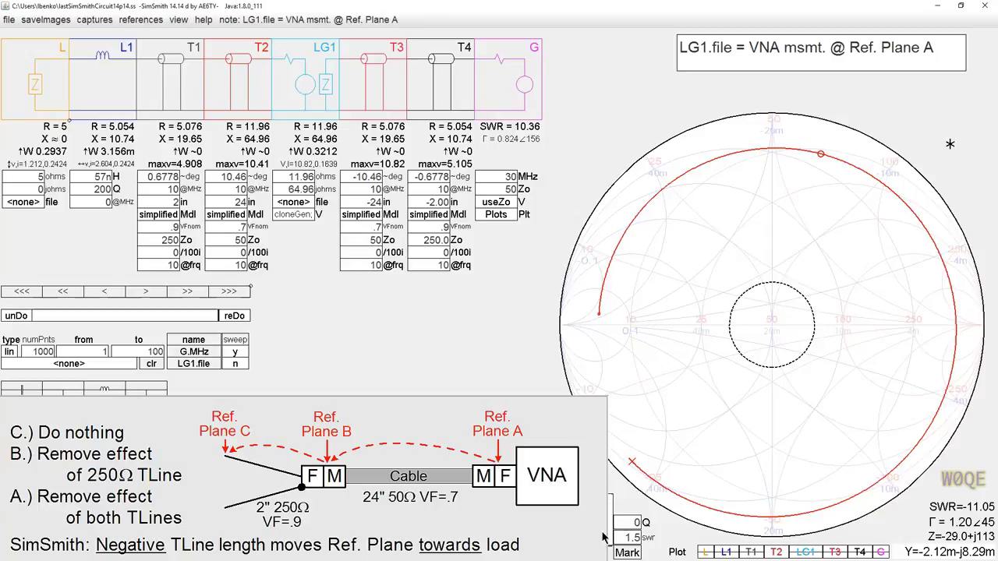
left_click(728, 552)
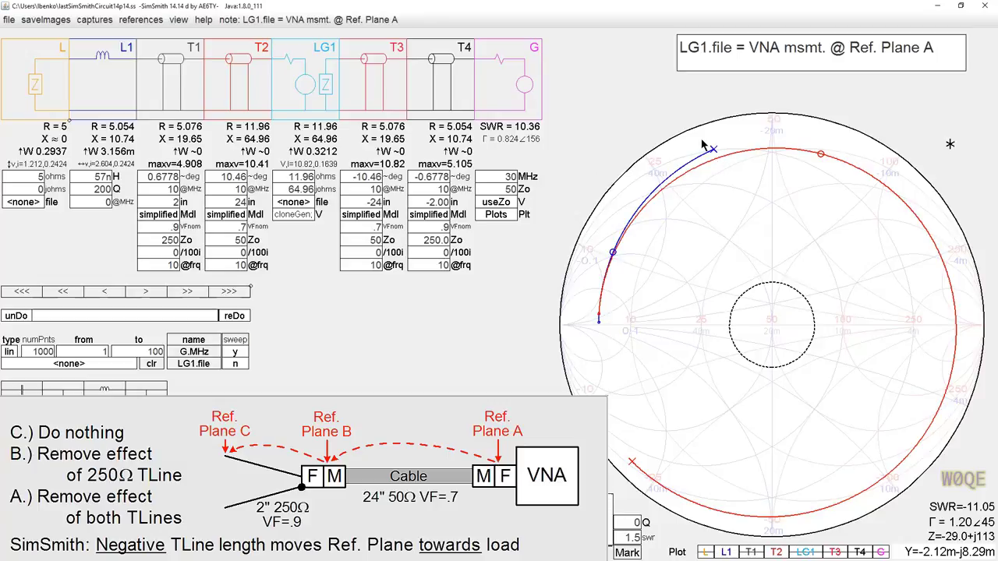
left_click(729, 552)
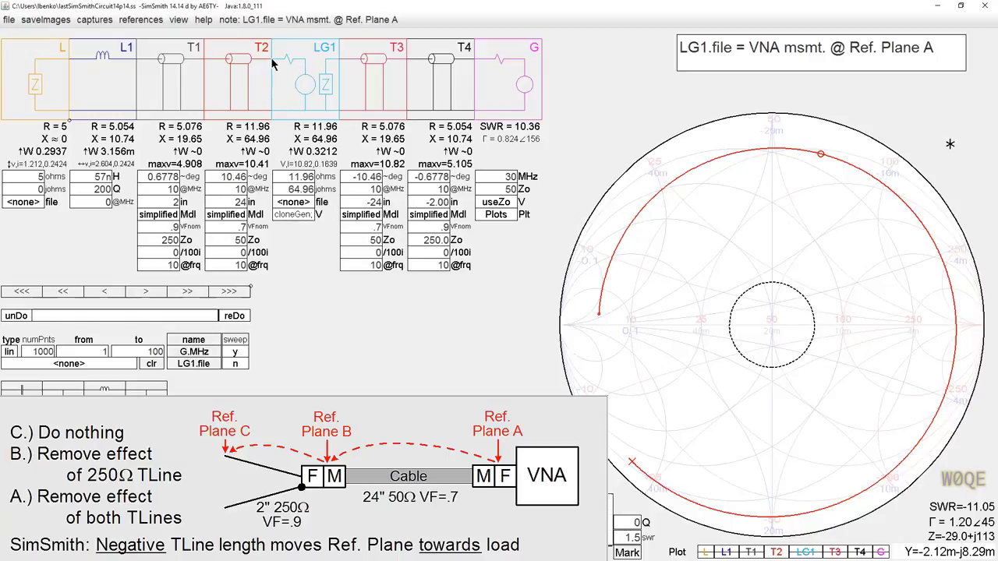
left_click(293, 215)
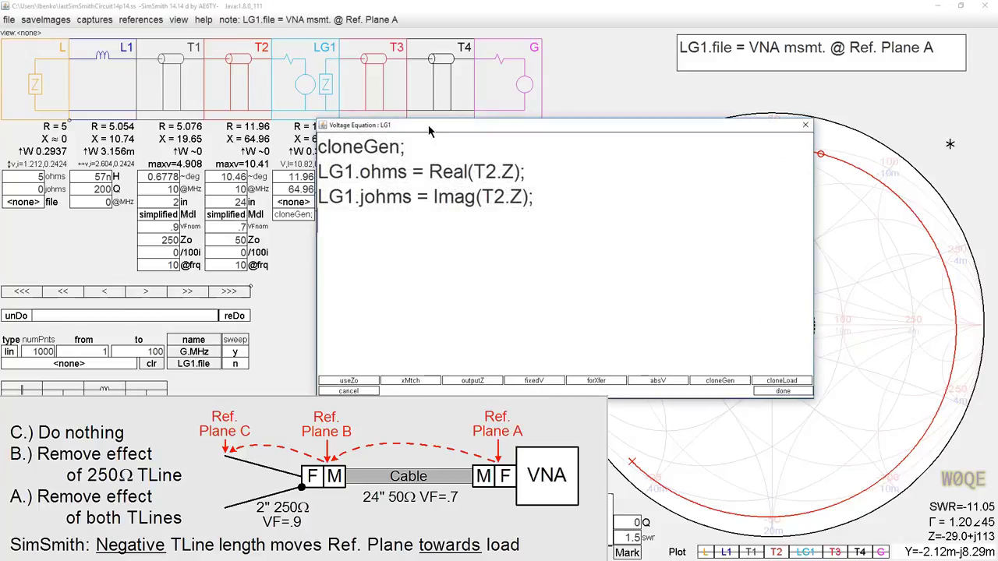
left_click_drag(429, 127, 210, 244)
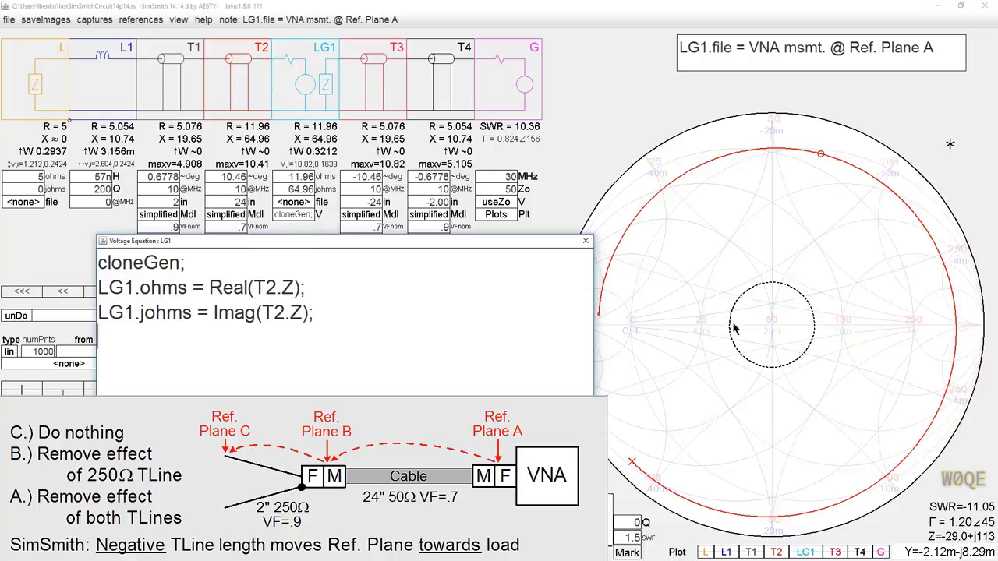
left_click_drag(593, 307, 383, 303)
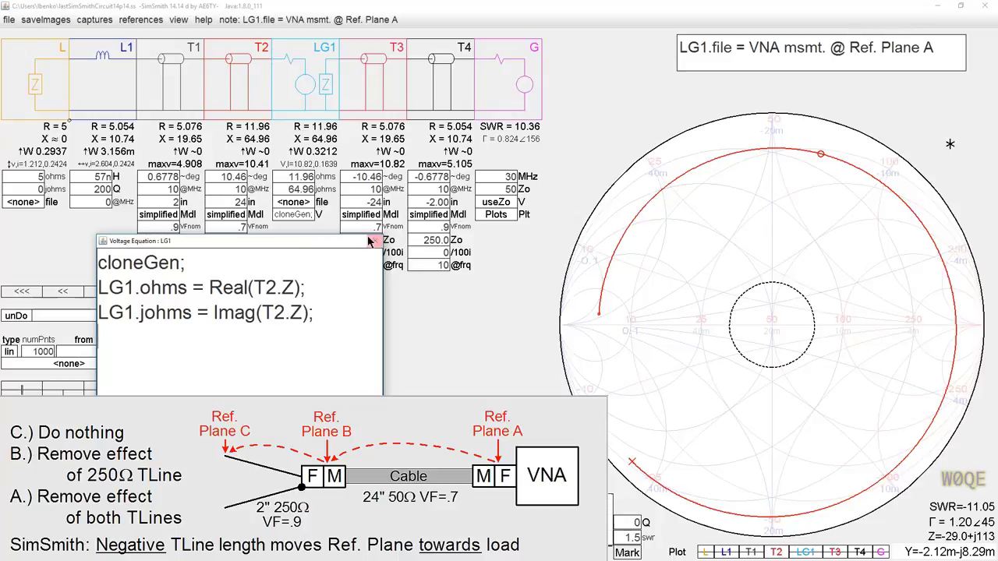
left_click(375, 241)
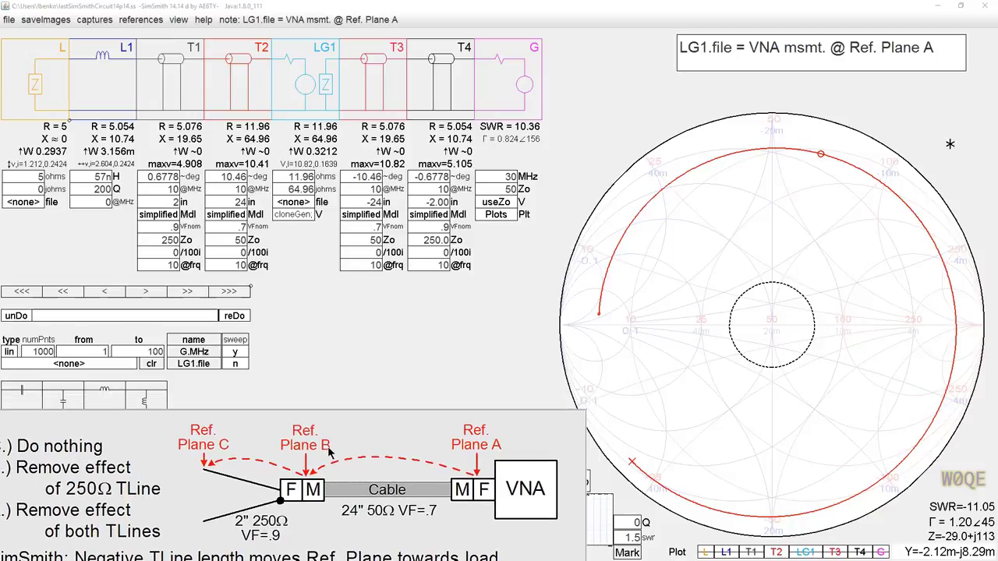
left_click(383, 413)
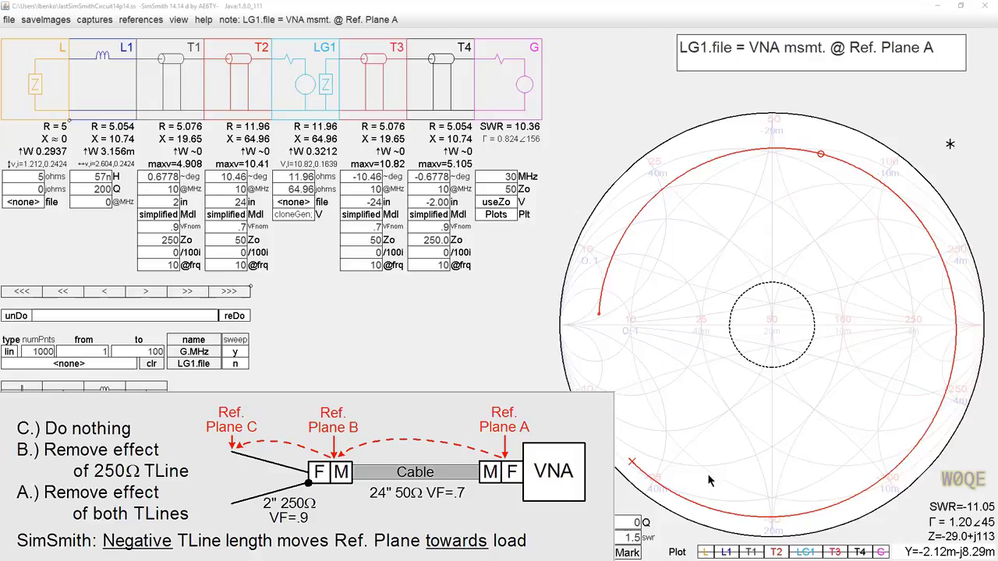
left_click(727, 551)
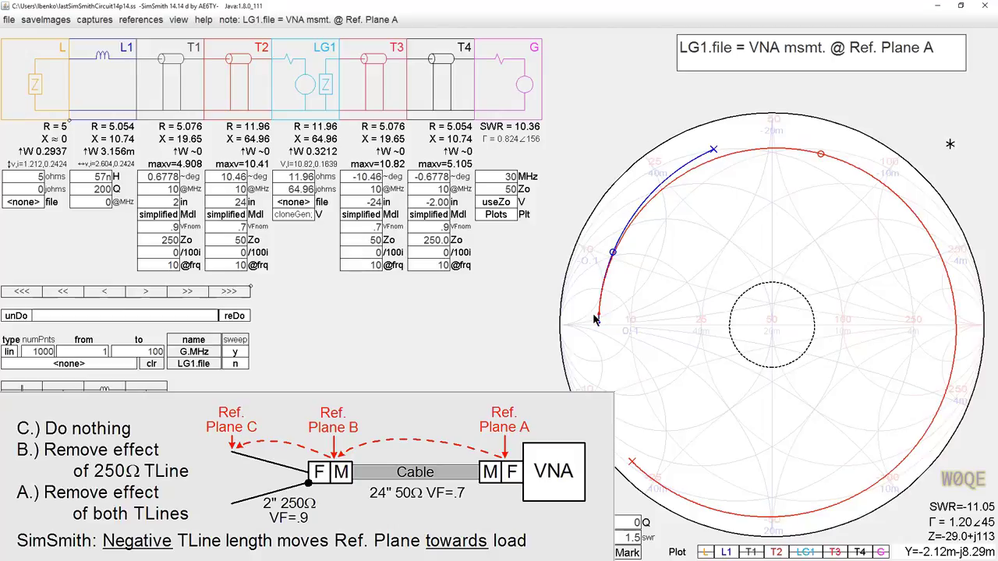
left_click(776, 552)
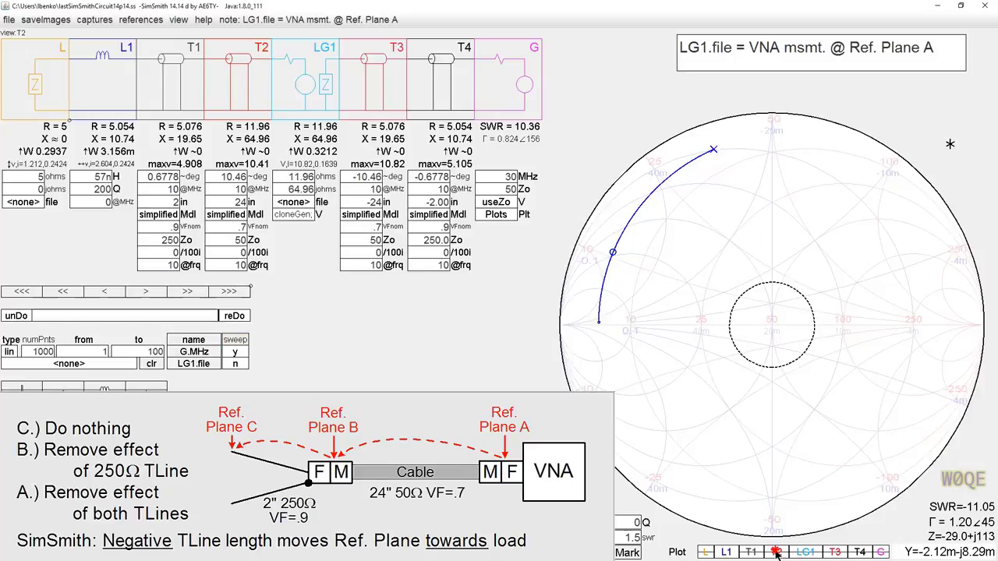
left_click(883, 552)
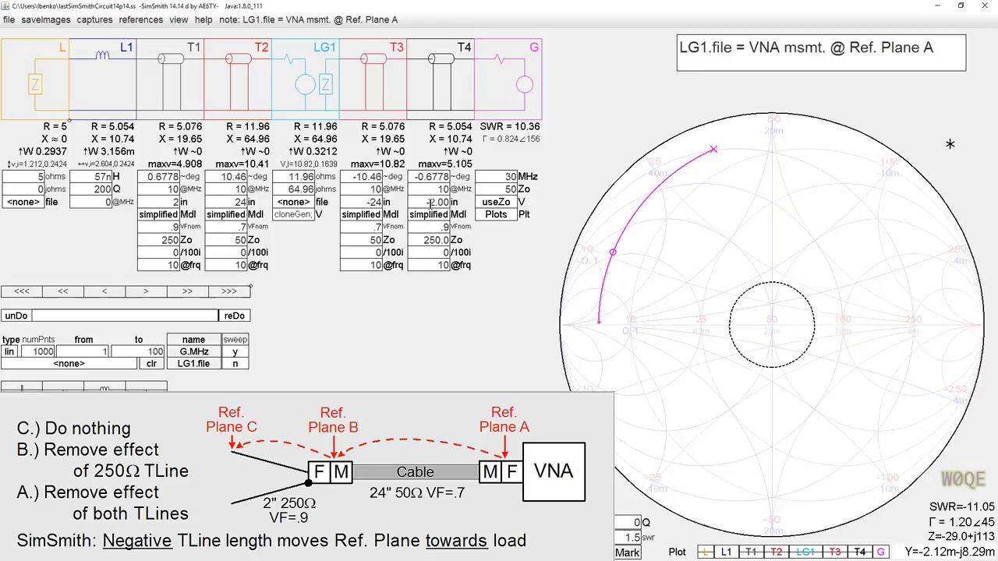
Set T4 to -3.00 in long with 120 Ω Zo, moving the generator to 5.002 + j13.15 Ω.
scroll(431, 202, "up", 4)
scroll(431, 202, "down", 2)
scroll(431, 202, "down", 12)
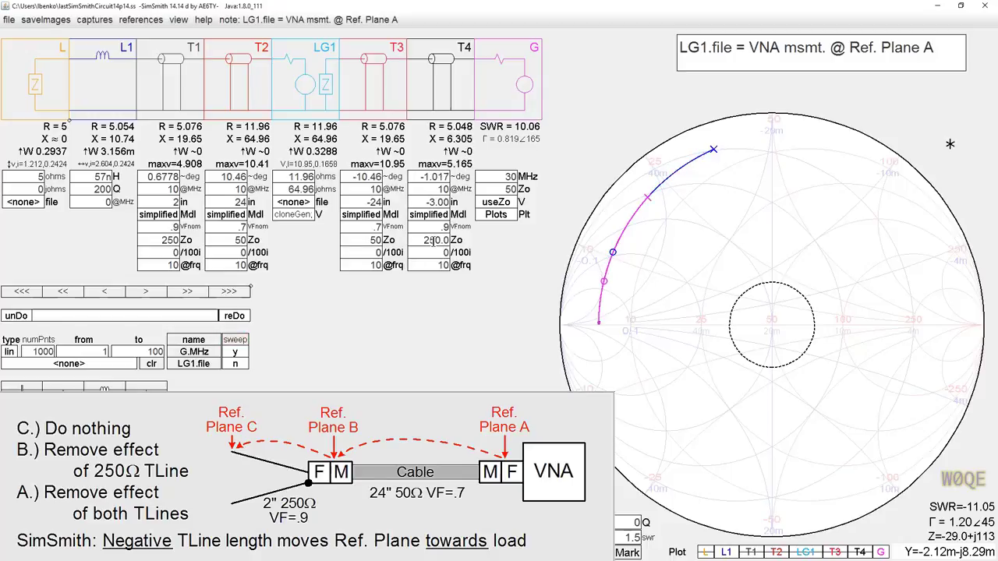
scroll(436, 241, "down", 12)
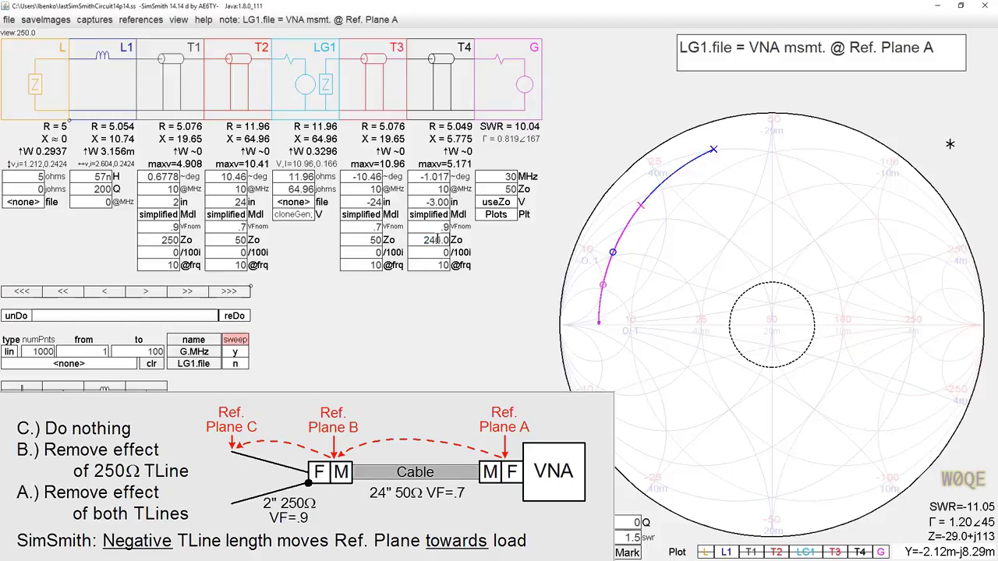
scroll(438, 240, "down", 15)
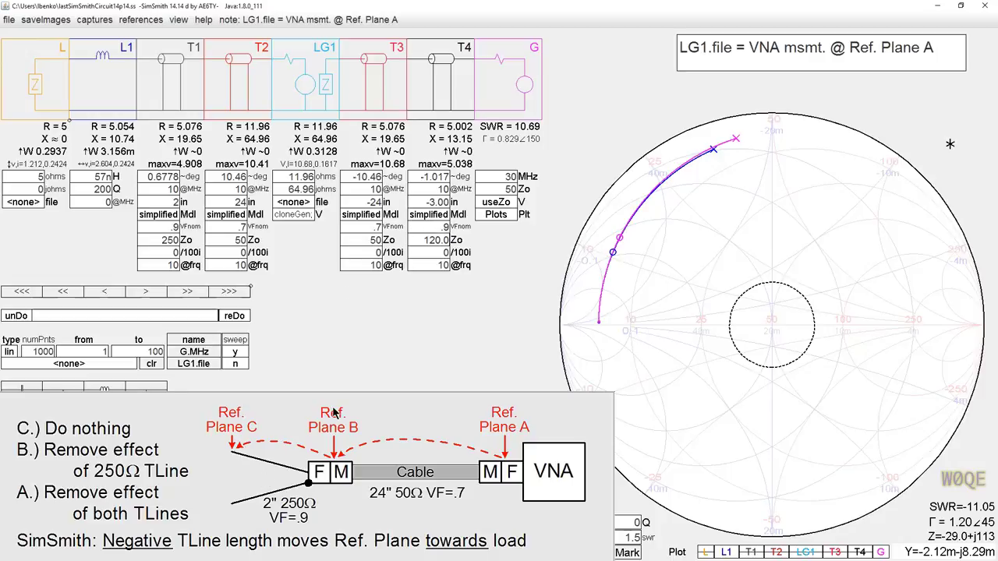
Lengthen T4 to -3.60 in (generator 4.991 + j11.86 Ω) and zoom into the Smith chart.
left_click(437, 202)
scroll(441, 201, "down", 2)
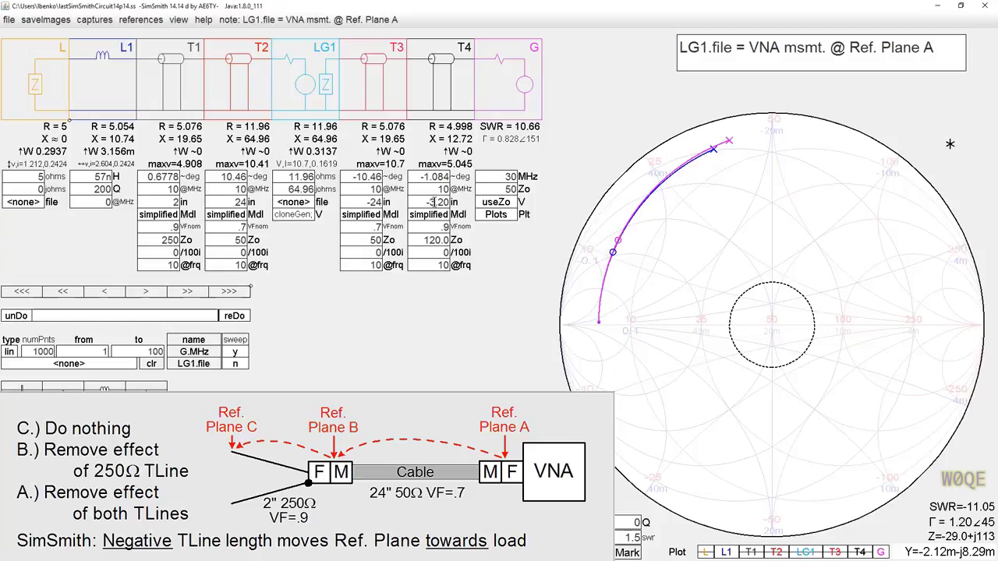
scroll(435, 202, "down", 4)
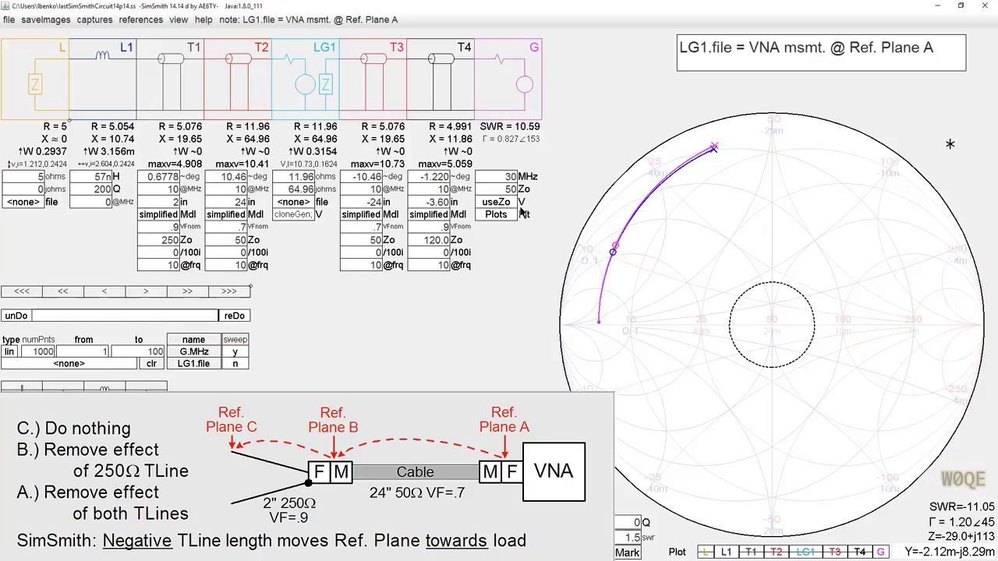
scroll(633, 191, "up", 5)
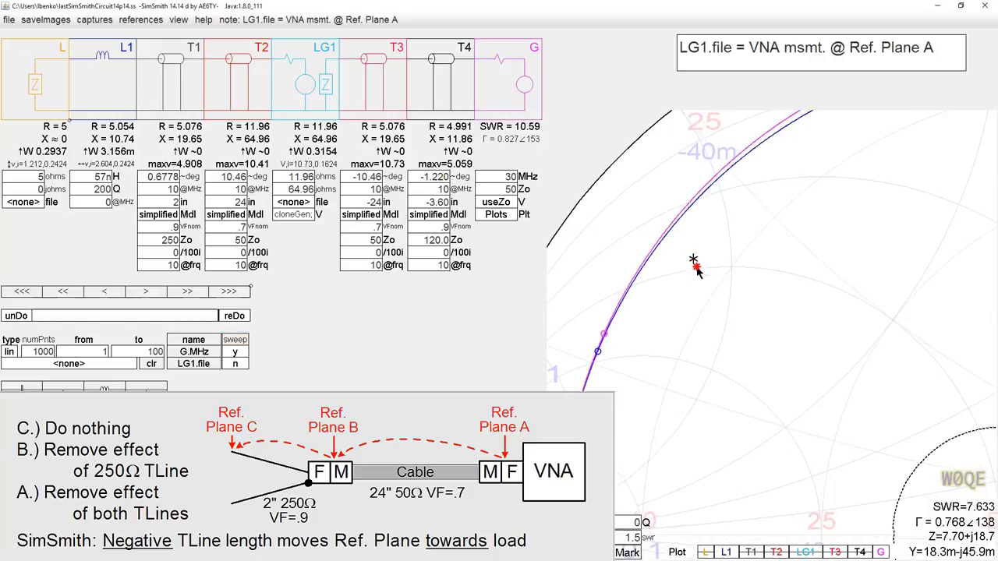
Zoom the chart out and alternately adjust T4's Zo and length toward the L1 curve.
scroll(701, 283, "down", 5)
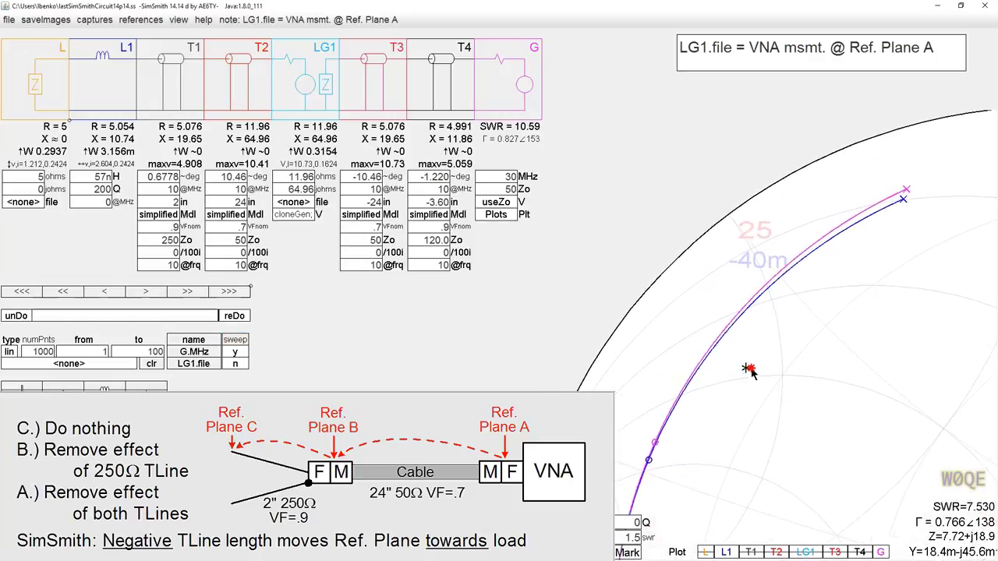
double_click(431, 244)
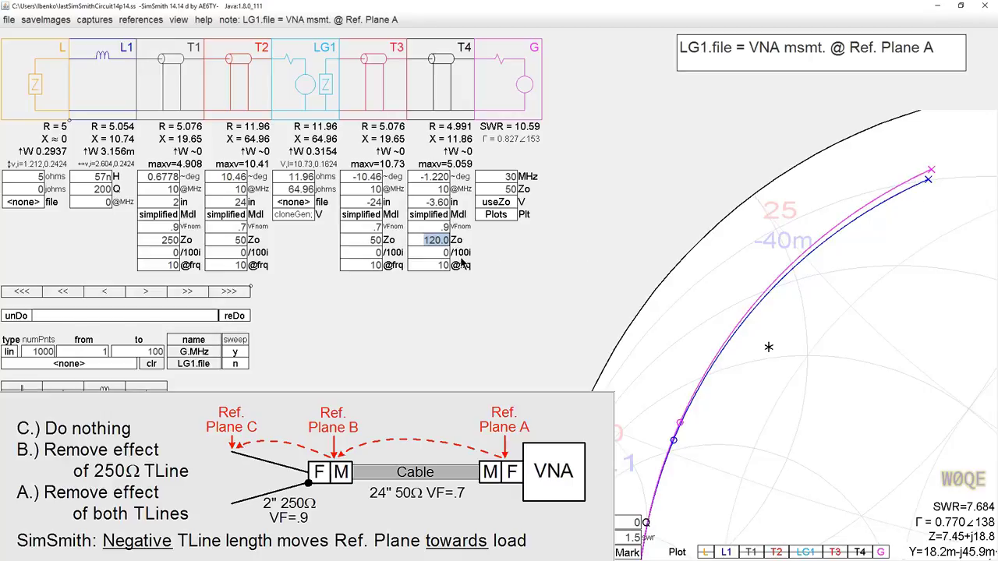
scroll(428, 241, "up", 2)
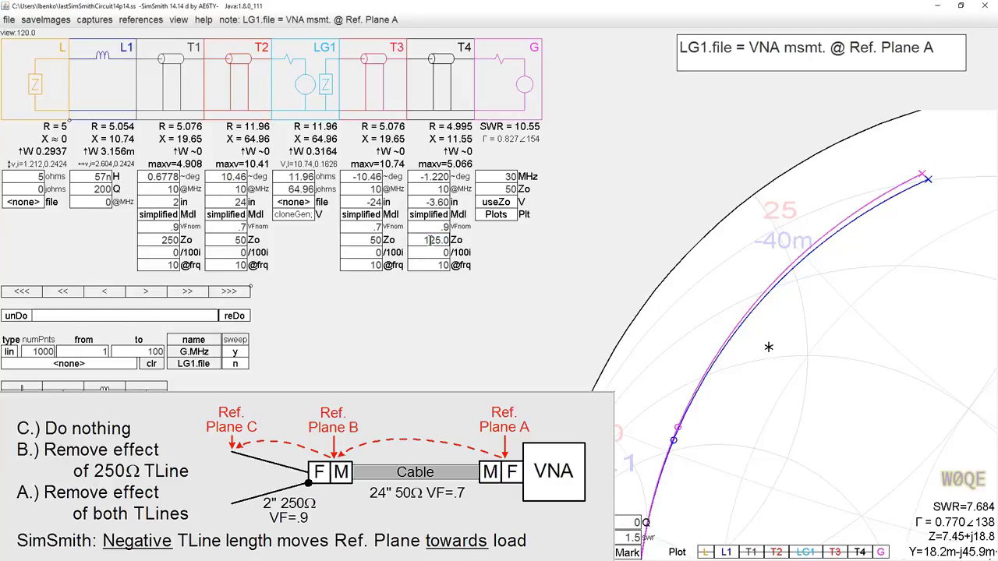
scroll(430, 240, "up", 3)
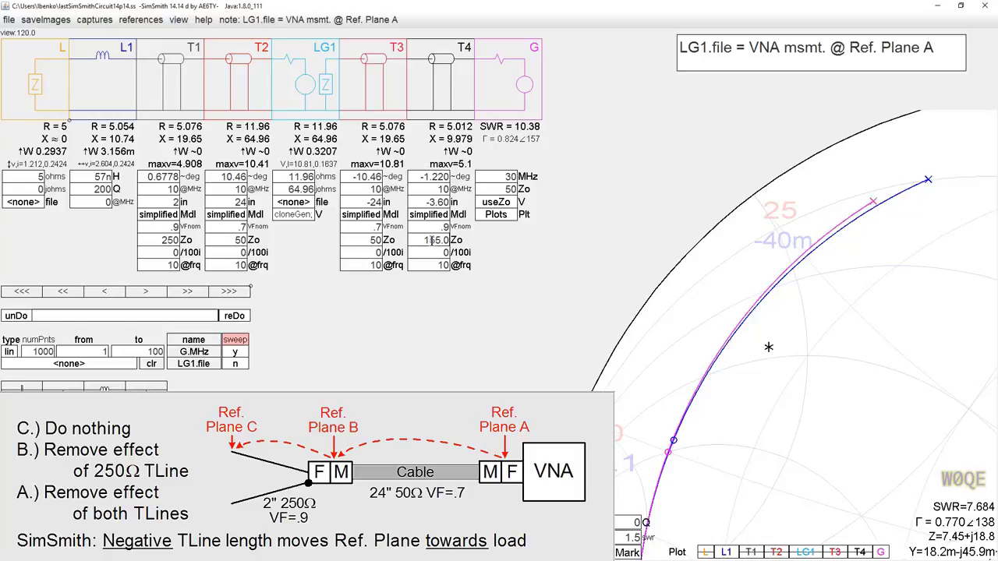
scroll(430, 240, "up", 2)
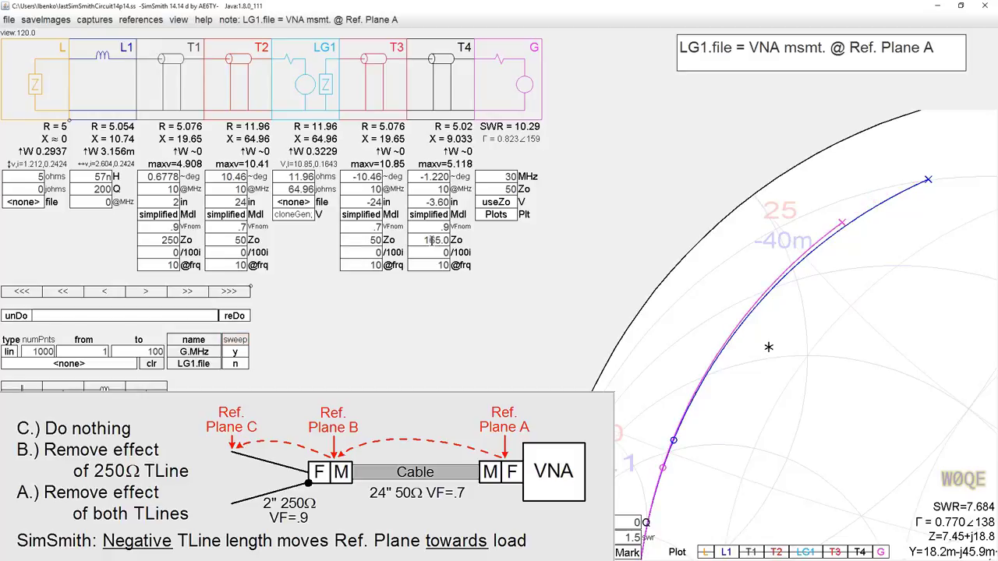
scroll(431, 202, "down", 2)
scroll(430, 202, "up", 5)
scroll(430, 202, "up", 8)
scroll(430, 202, "up", 1)
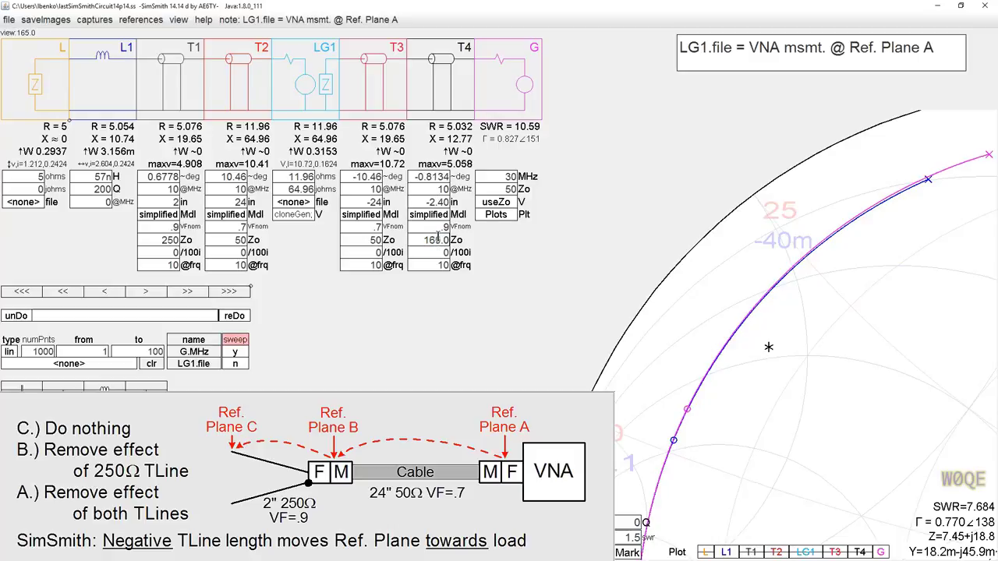
scroll(438, 239, "up", 20)
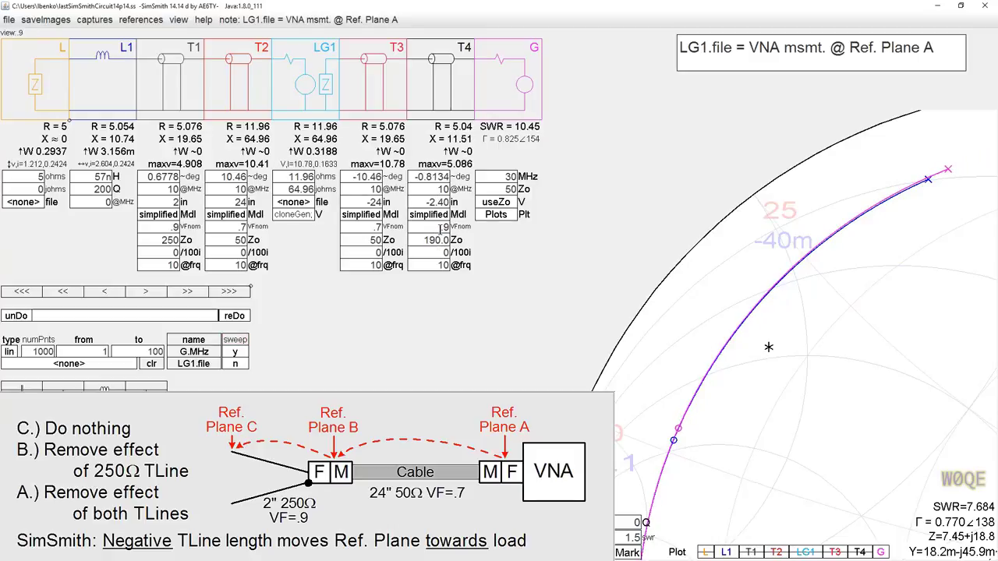
scroll(433, 234, "up", 10)
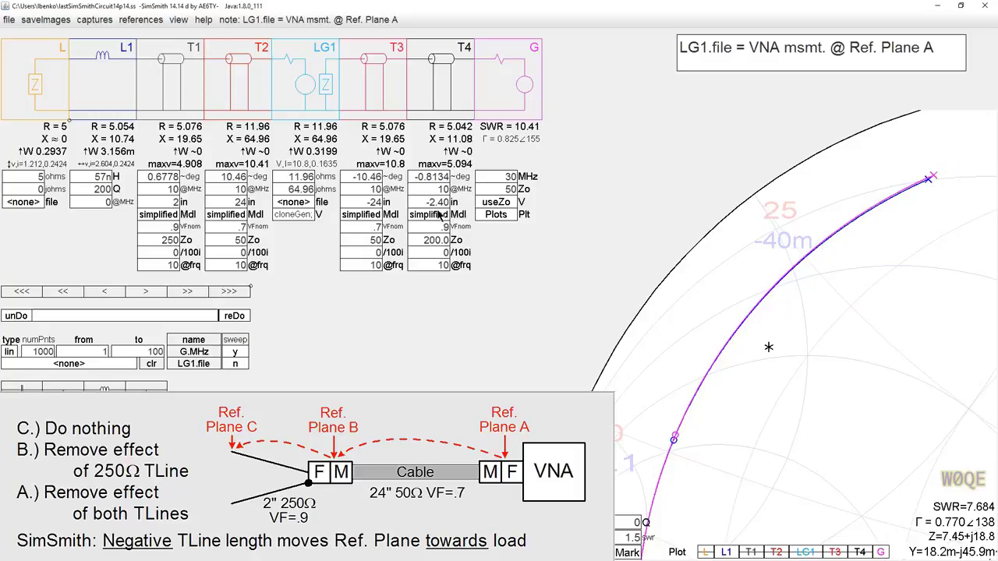
scroll(431, 202, "down", 2)
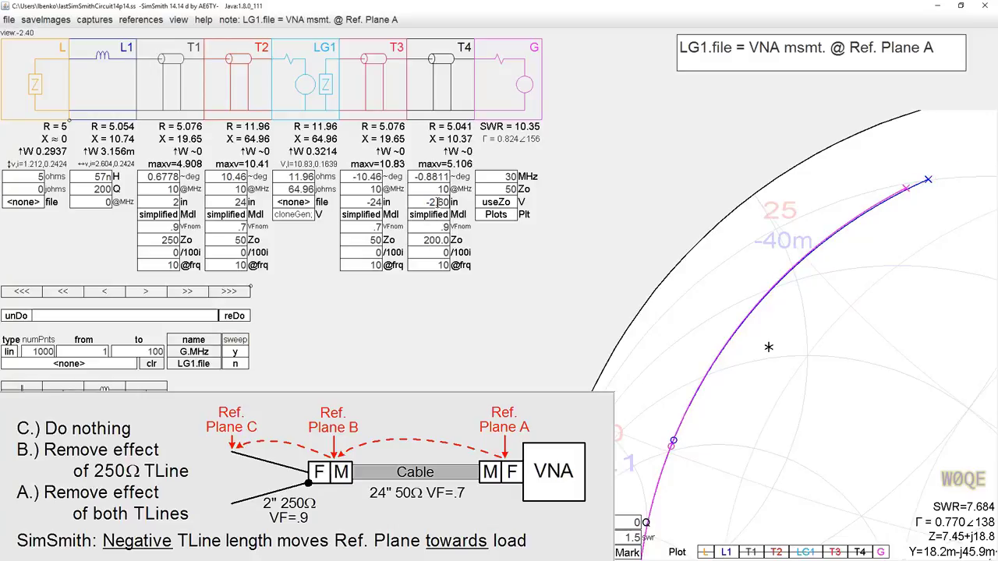
scroll(432, 203, "up", 3)
scroll(431, 202, "up", 3)
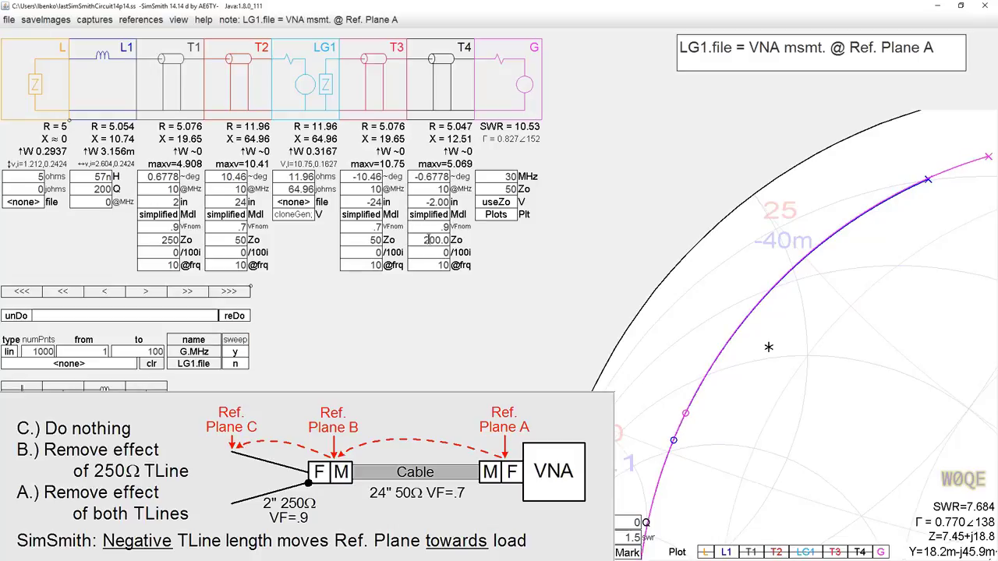
Raise T4's Zo to 250.0 Ω at about -2.10 in, giving 5.054 + j10.74 Ω.
left_click(437, 240)
scroll(439, 237, "up", 1)
scroll(439, 238, "up", 6)
scroll(439, 237, "up", 1)
scroll(439, 237, "up", 1)
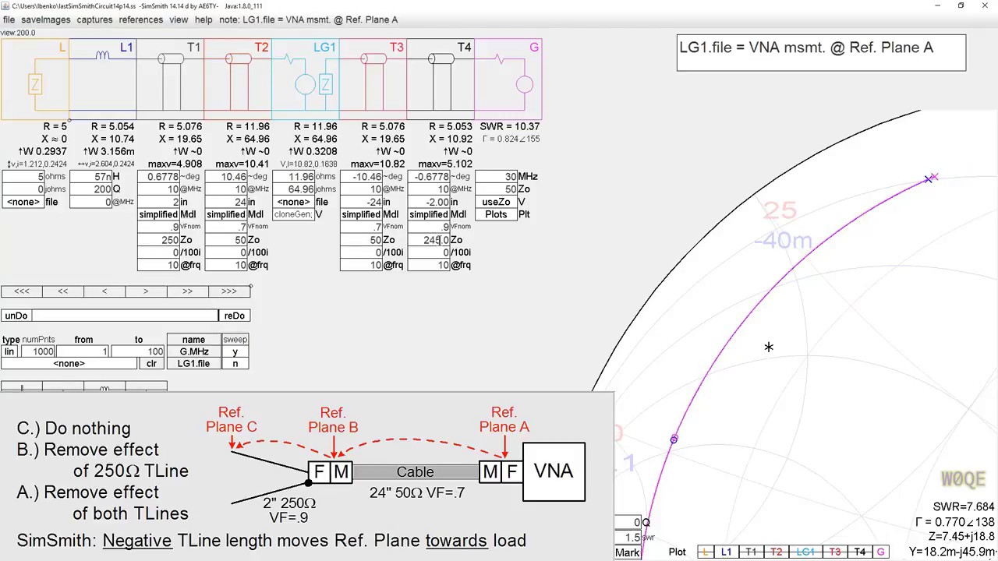
scroll(439, 240, "up", 1)
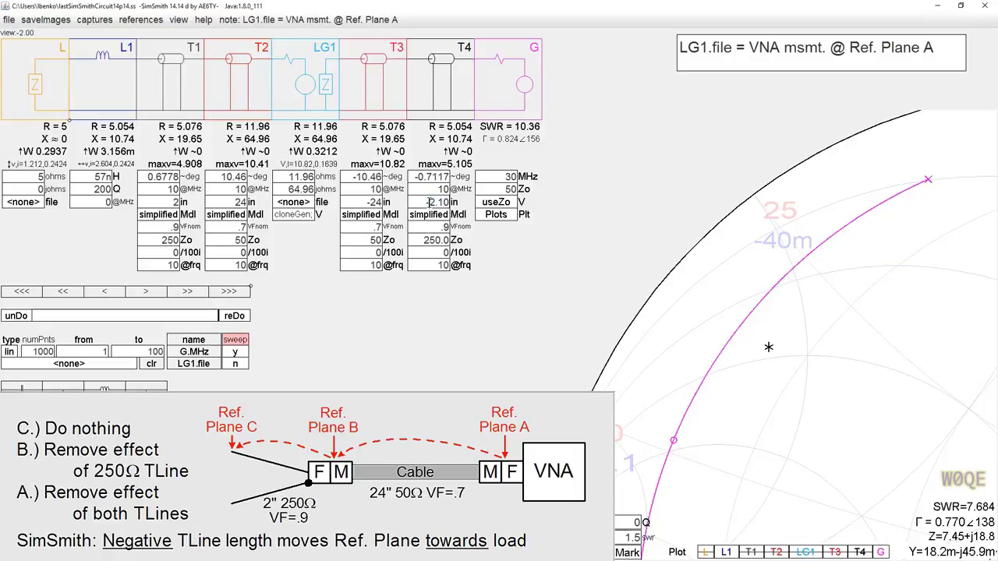
Settle T4 at exactly -2.00 in, 250 Ω, and zoom out to the full Smith chart.
scroll(762, 425, "down", 3)
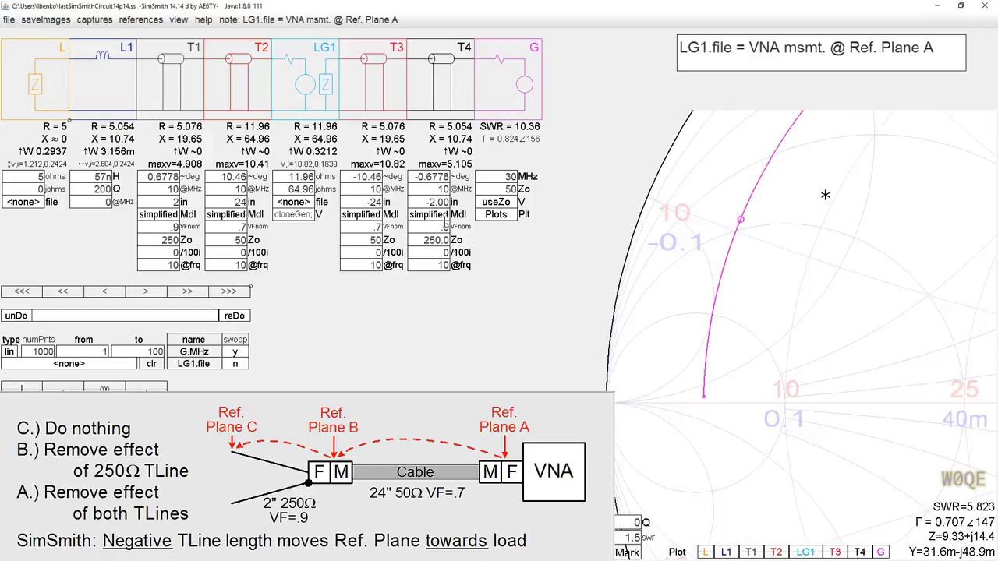
scroll(434, 203, "down", 1)
scroll(434, 203, "up", 1)
scroll(823, 196, "down", 3)
scroll(813, 347, "down", 3)
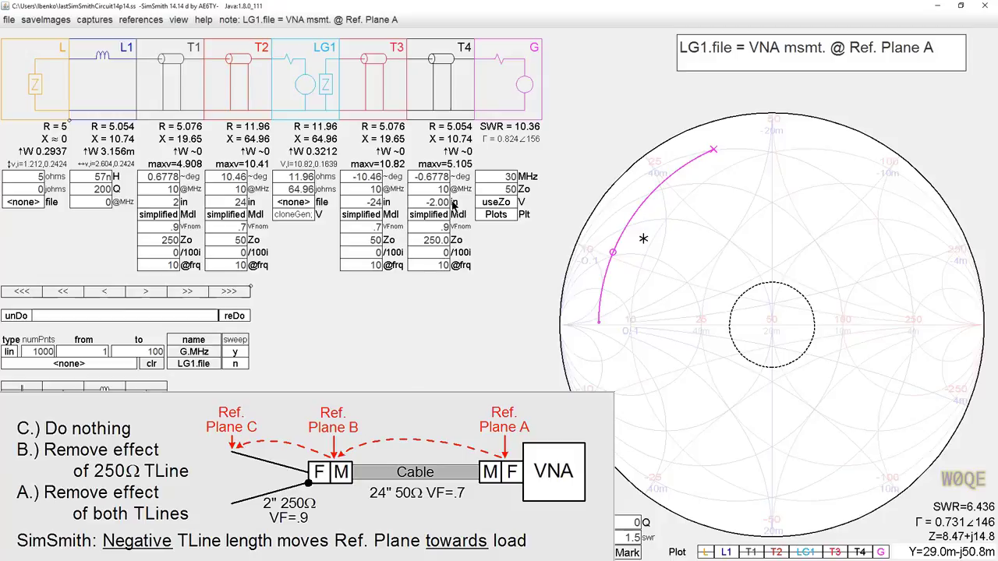
mouse_move(443, 201)
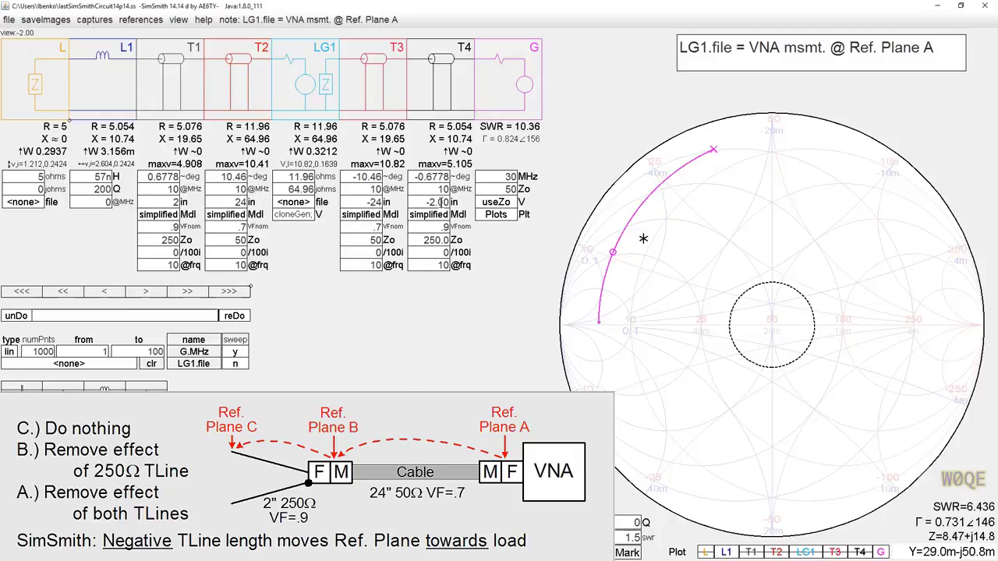